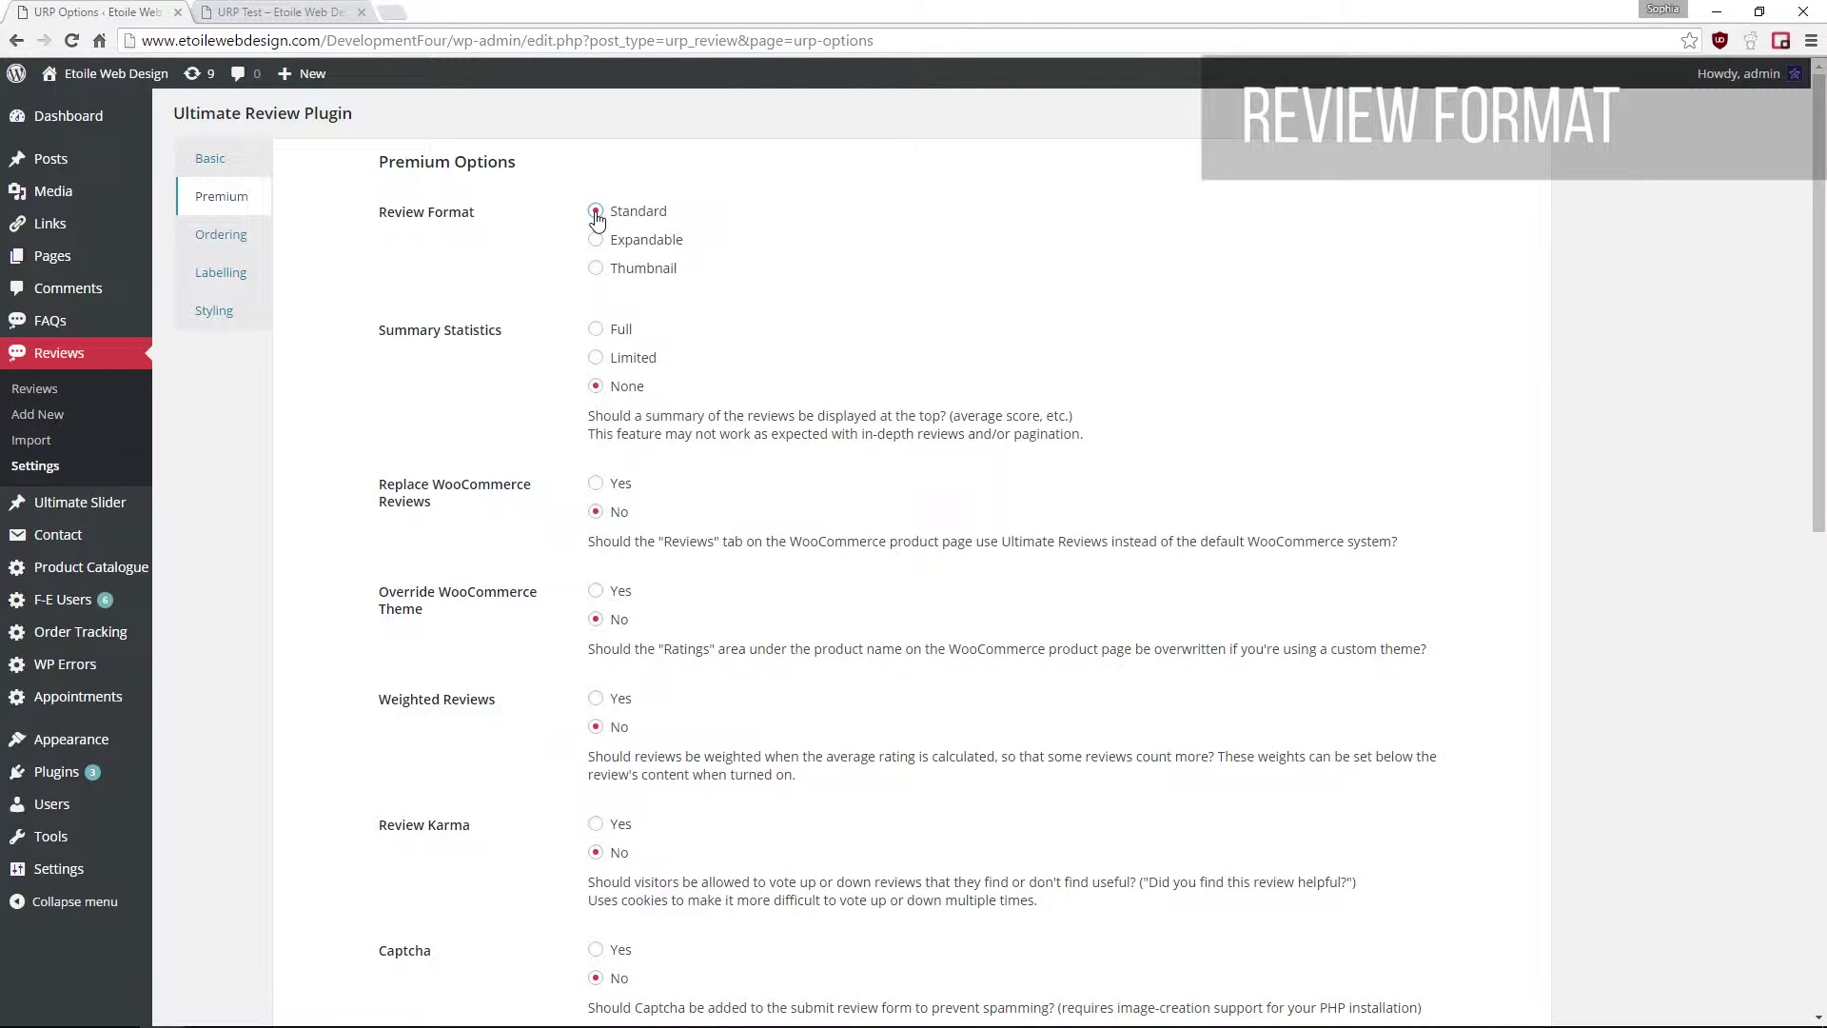
Step: Set the Review Format to Expandable
scroll(203, 524, down, 2)
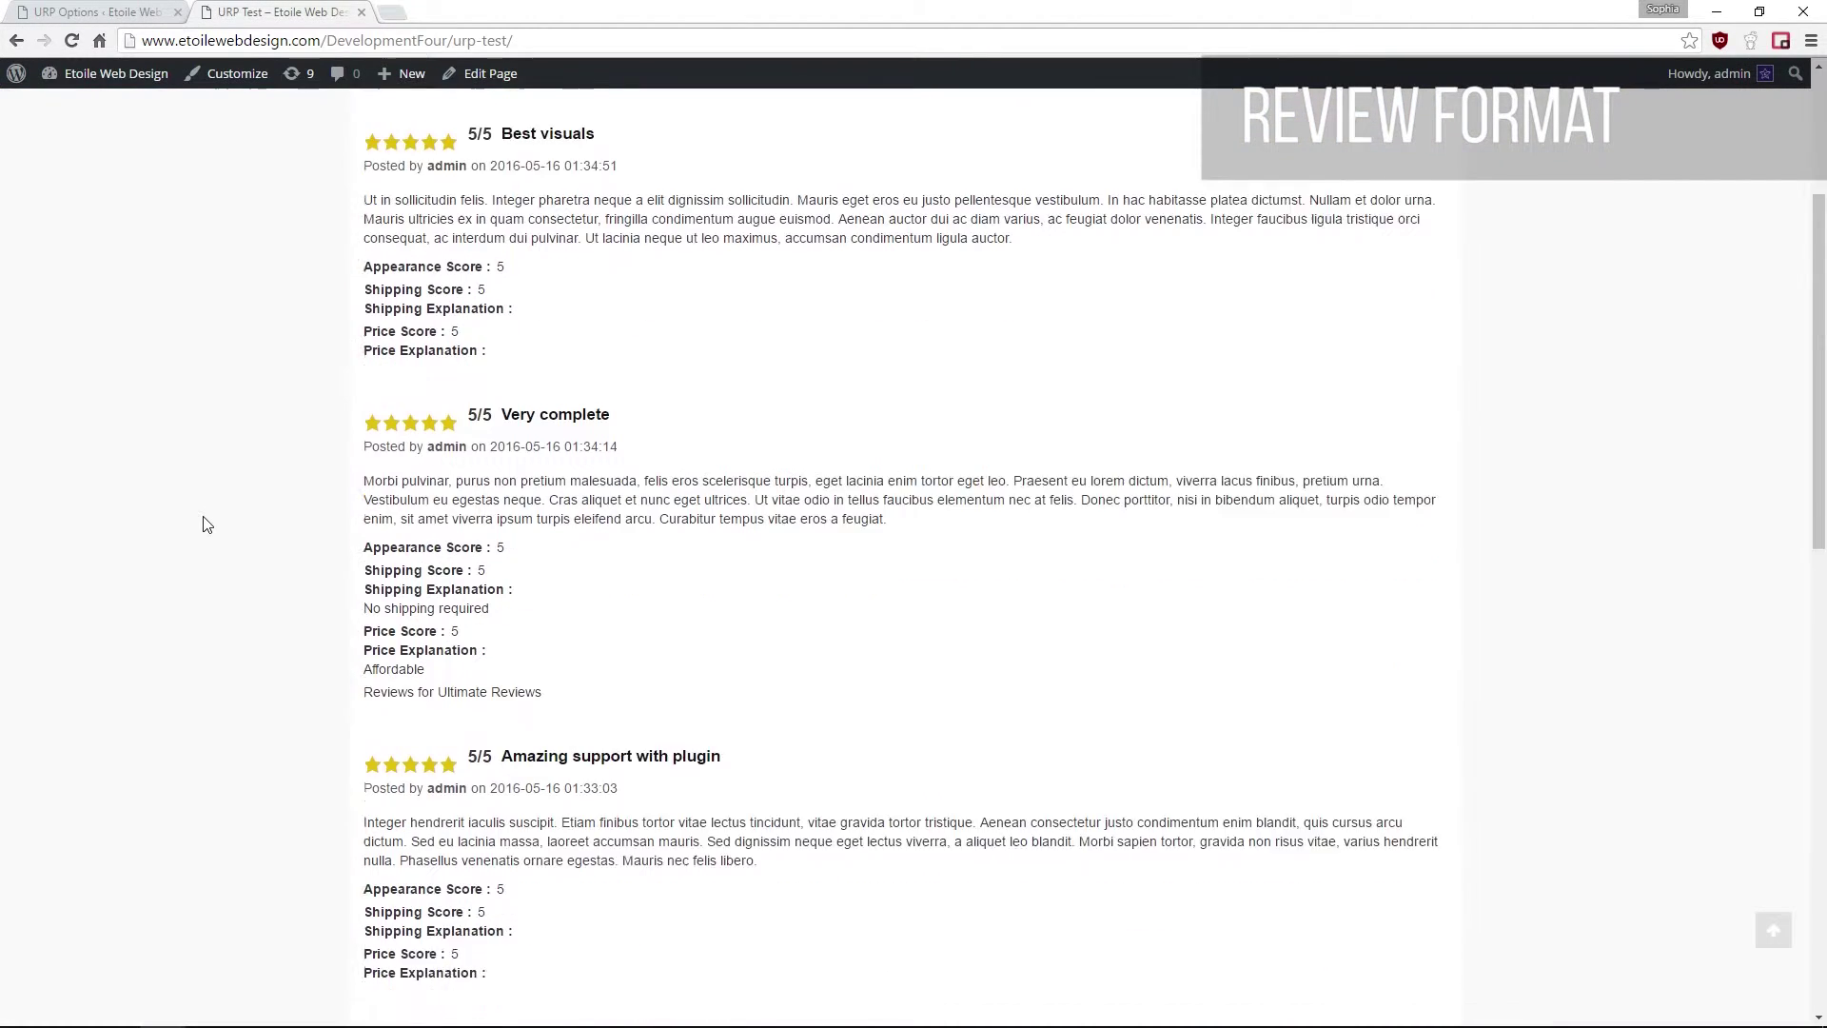
scroll(203, 524, down, 2)
scroll(207, 524, down, 1)
scroll(207, 524, down, 1)
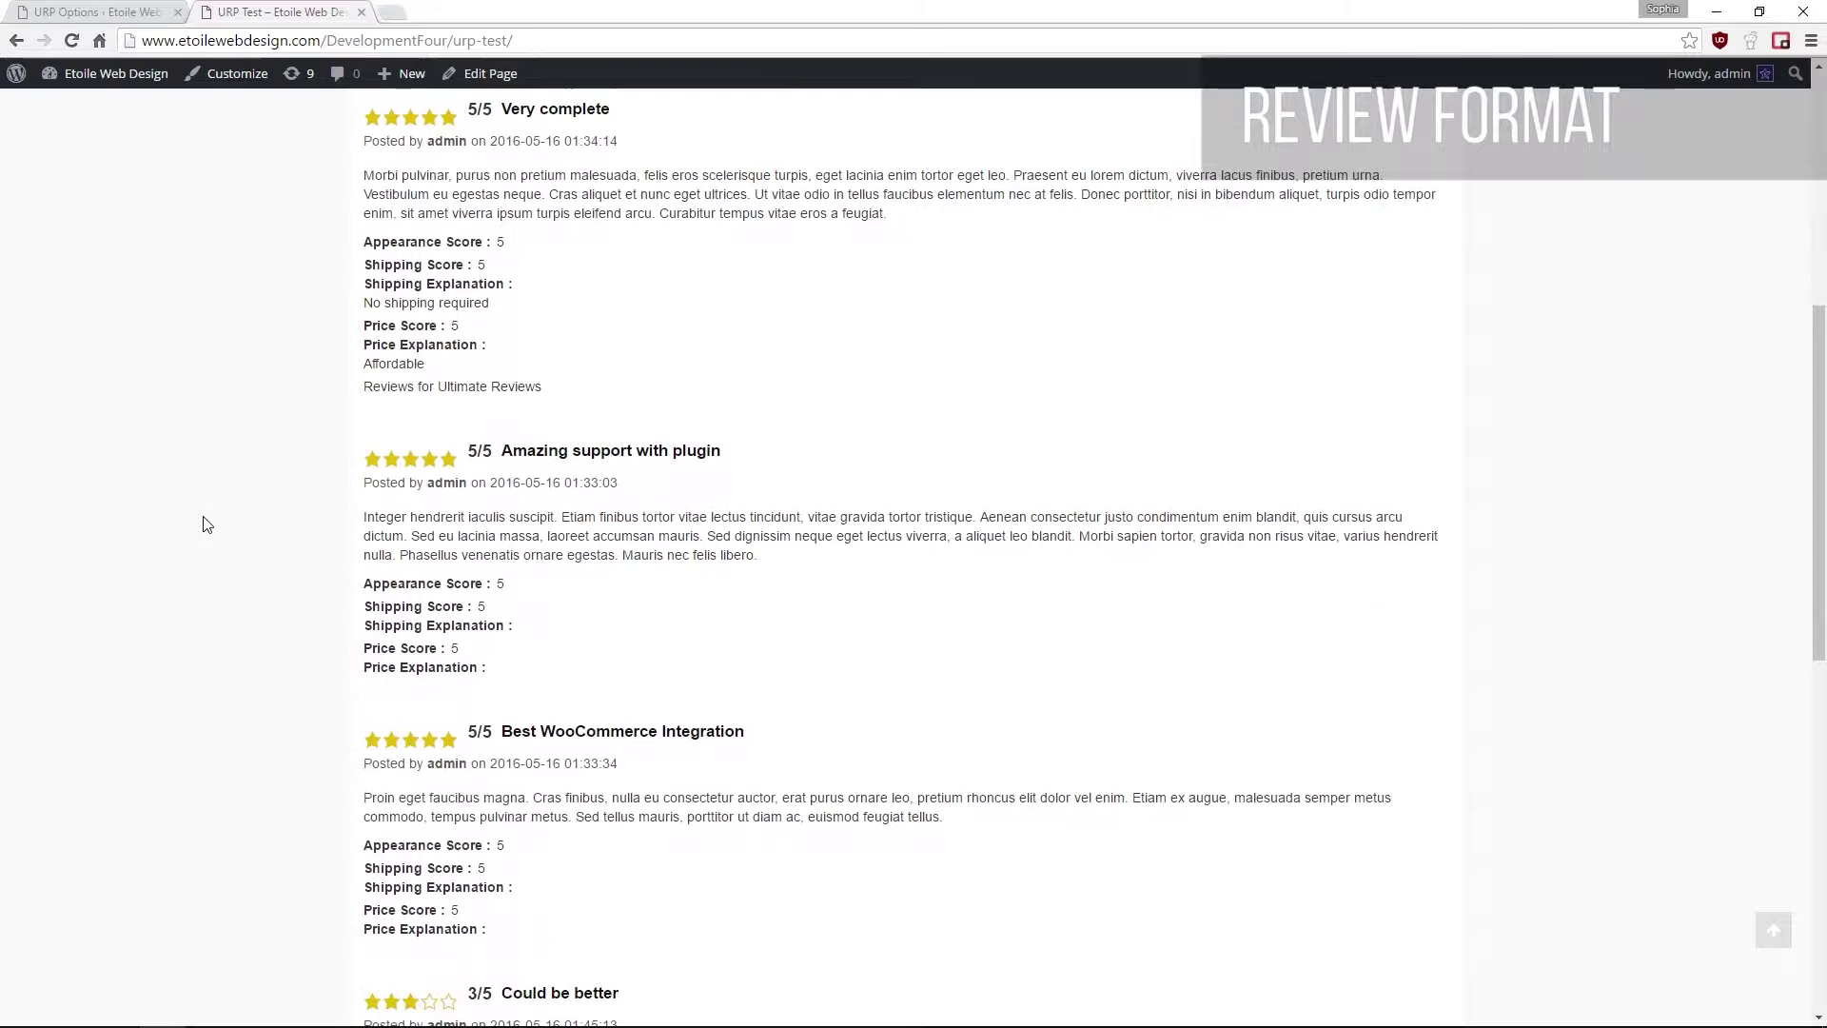
scroll(207, 524, down, 1)
scroll(207, 525, down, 1)
scroll(206, 524, down, 1)
scroll(207, 524, down, 1)
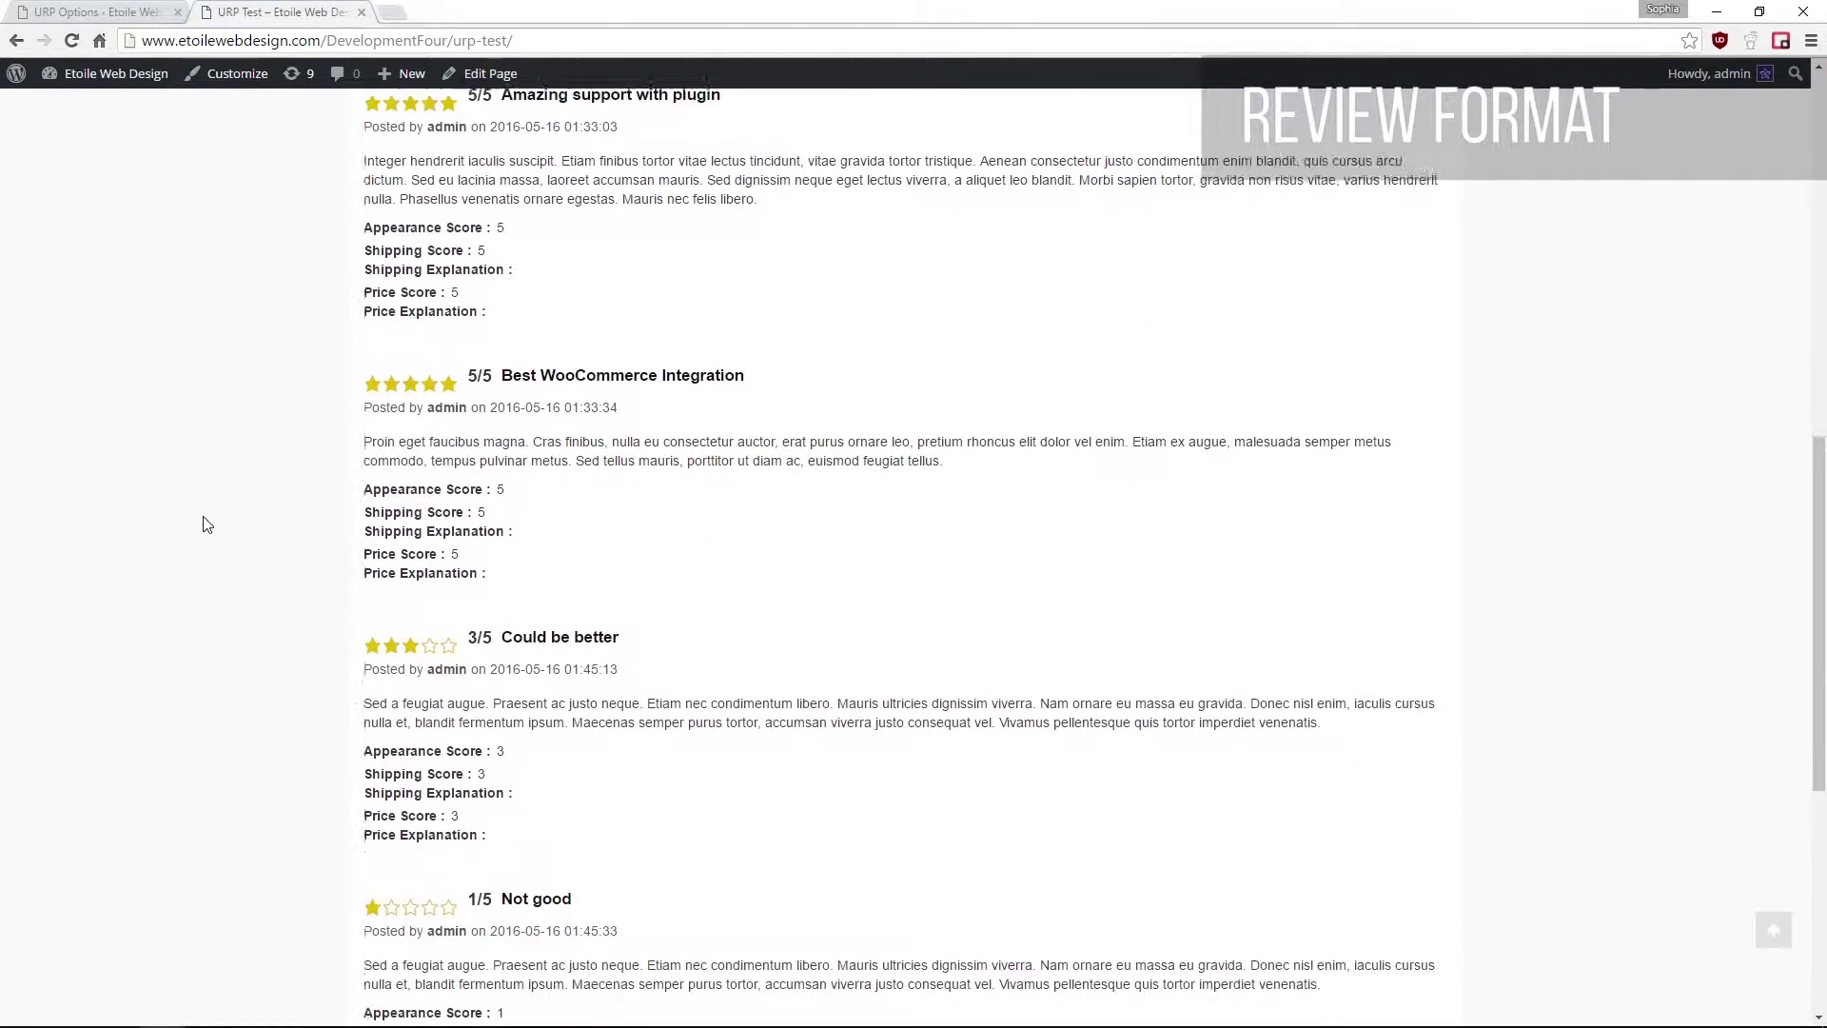
scroll(207, 525, down, 1)
scroll(207, 525, down, 1)
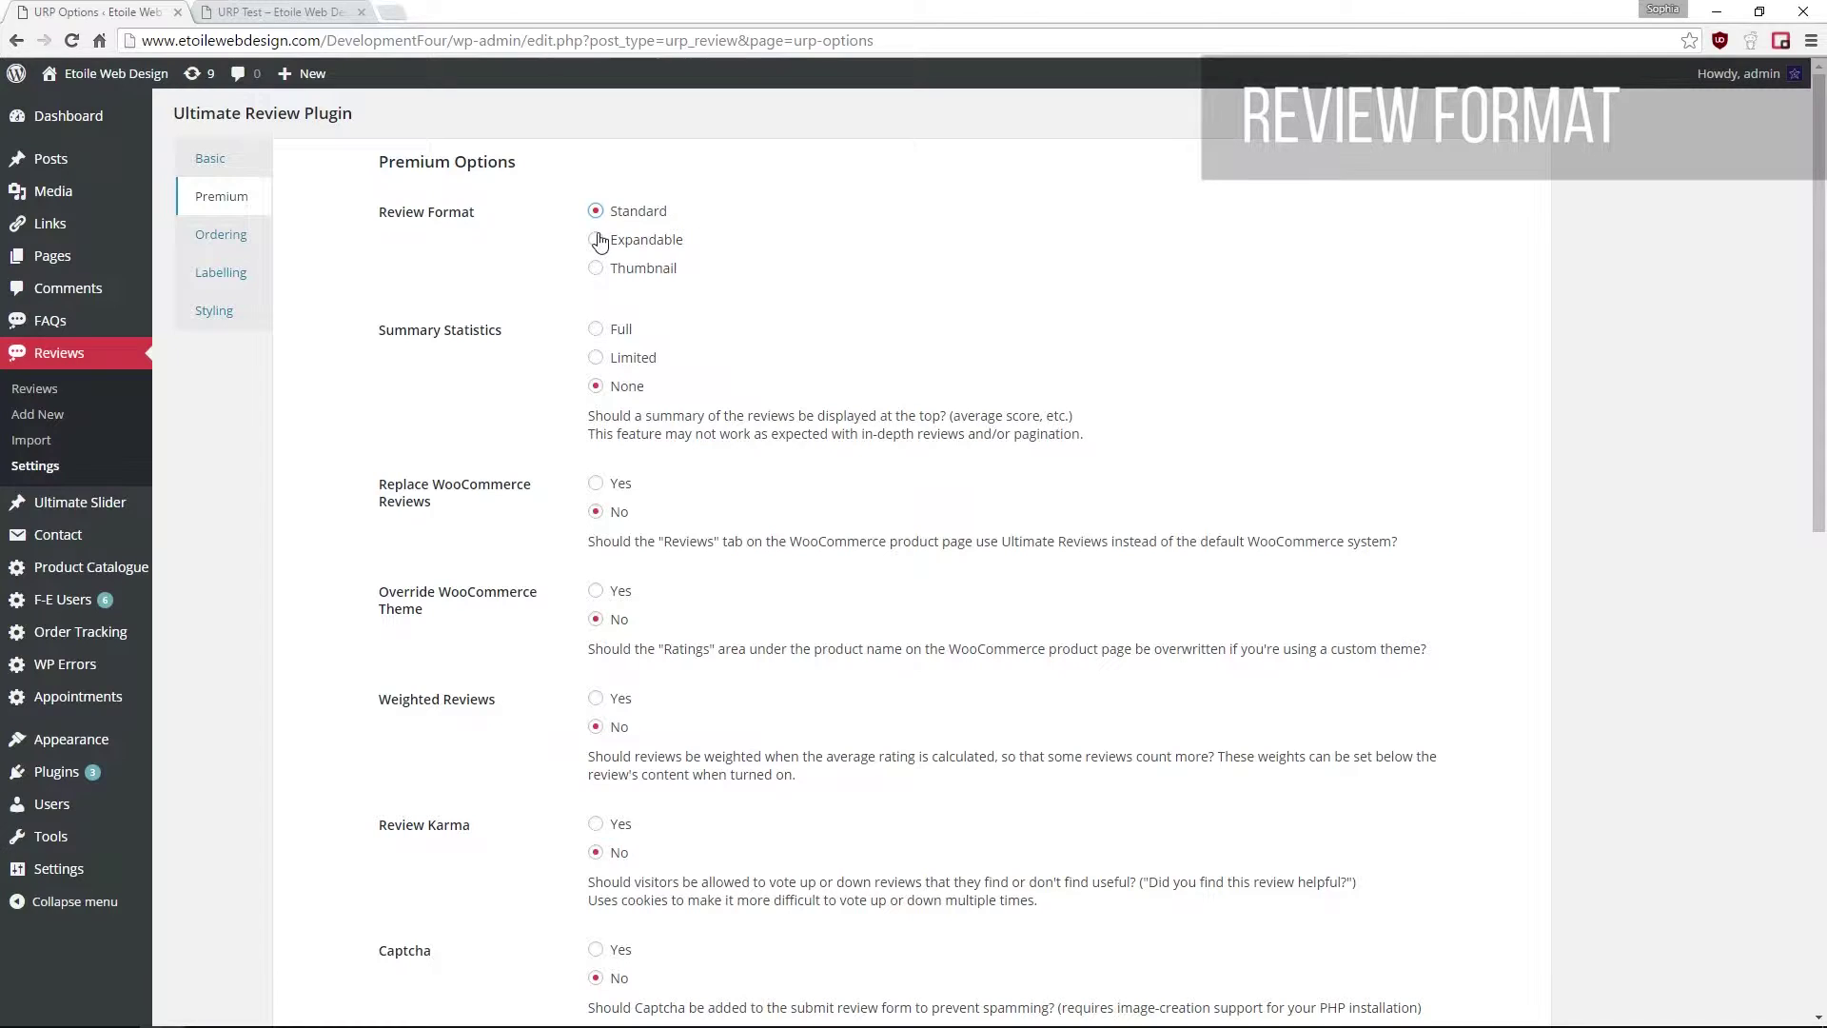
click(597, 240)
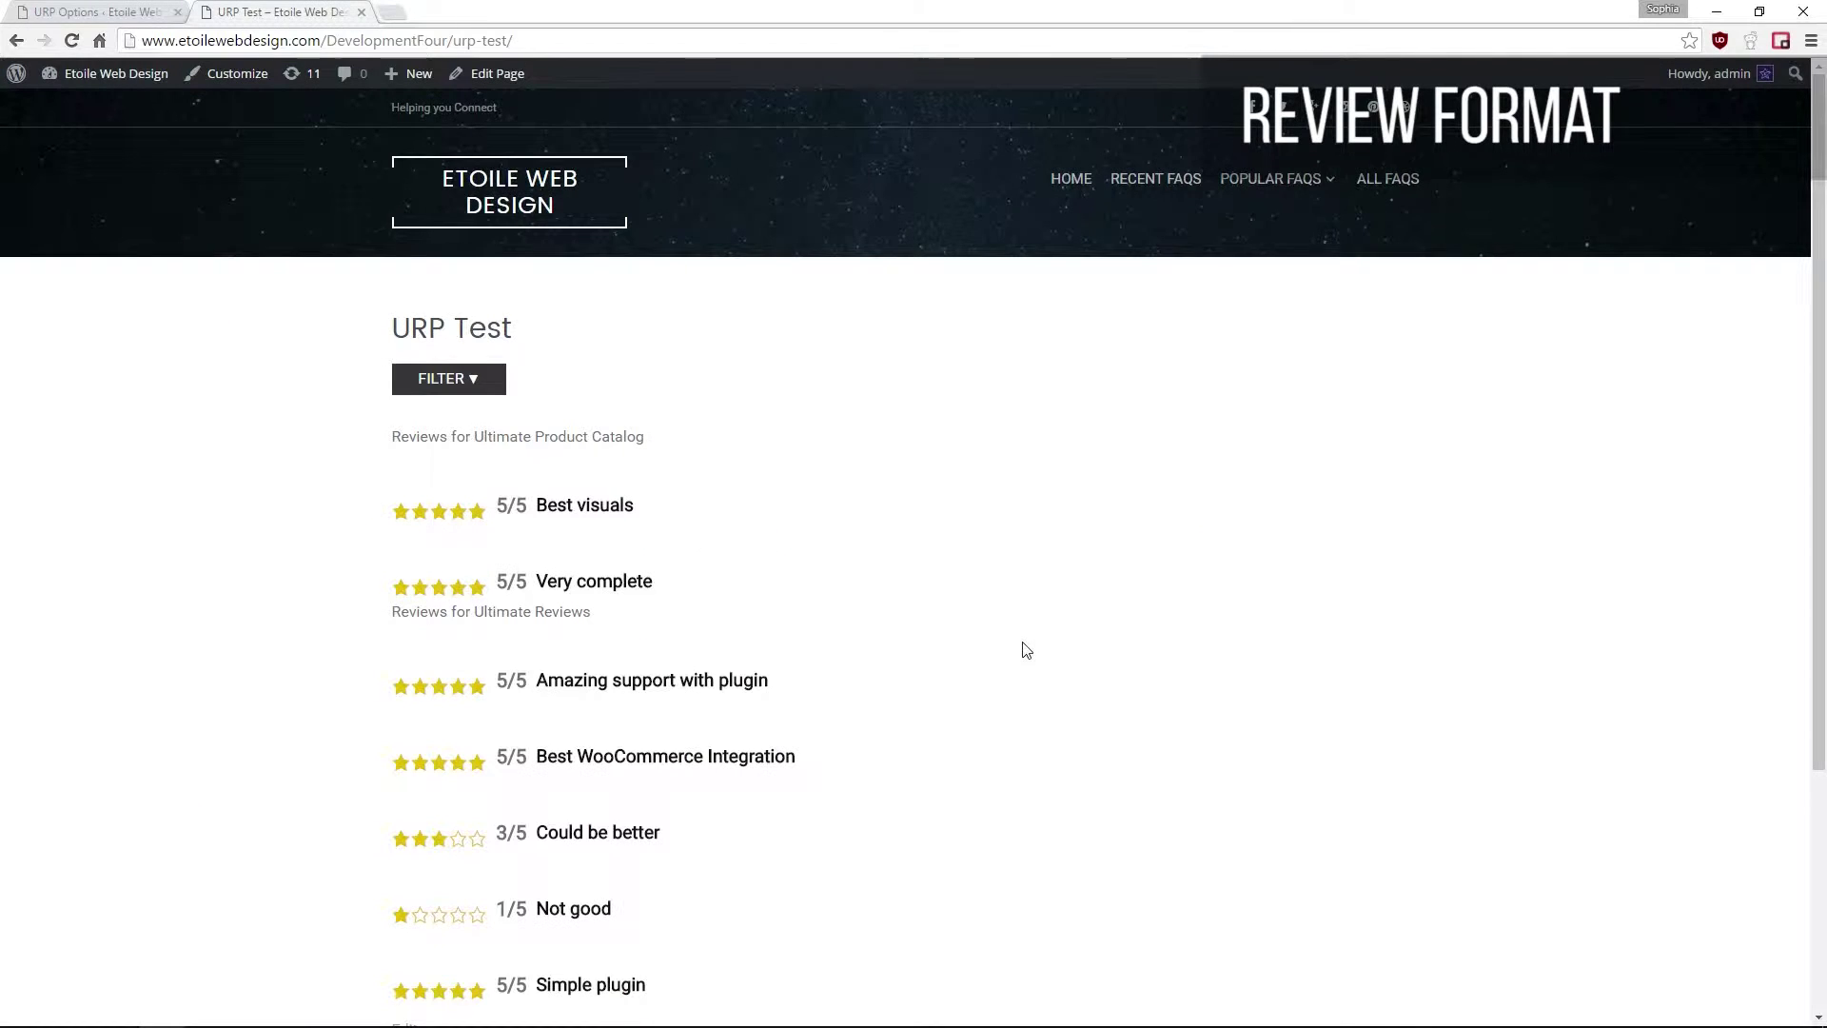
Step: Expand the Best visuals, Very complete and Amazing support with plugin reviews on the test page
scroll(1026, 650, down, 1)
click(607, 419)
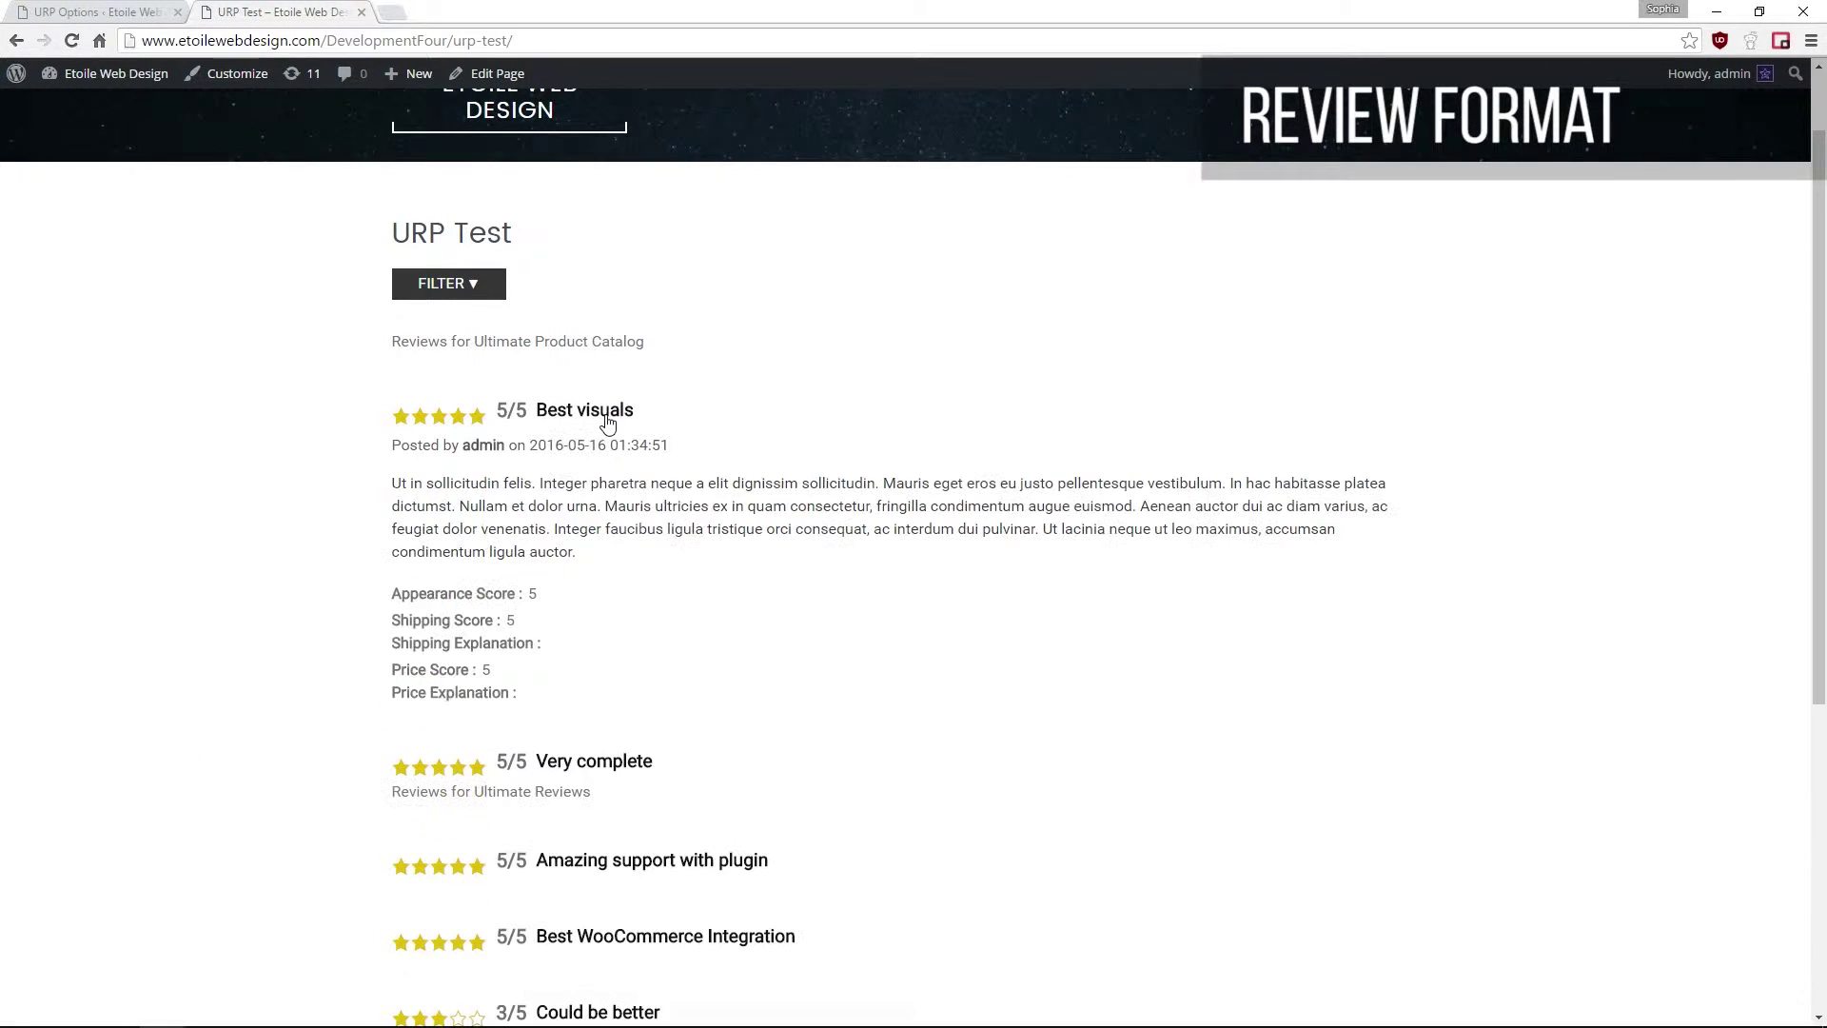
scroll(653, 562, down, 1)
click(609, 678)
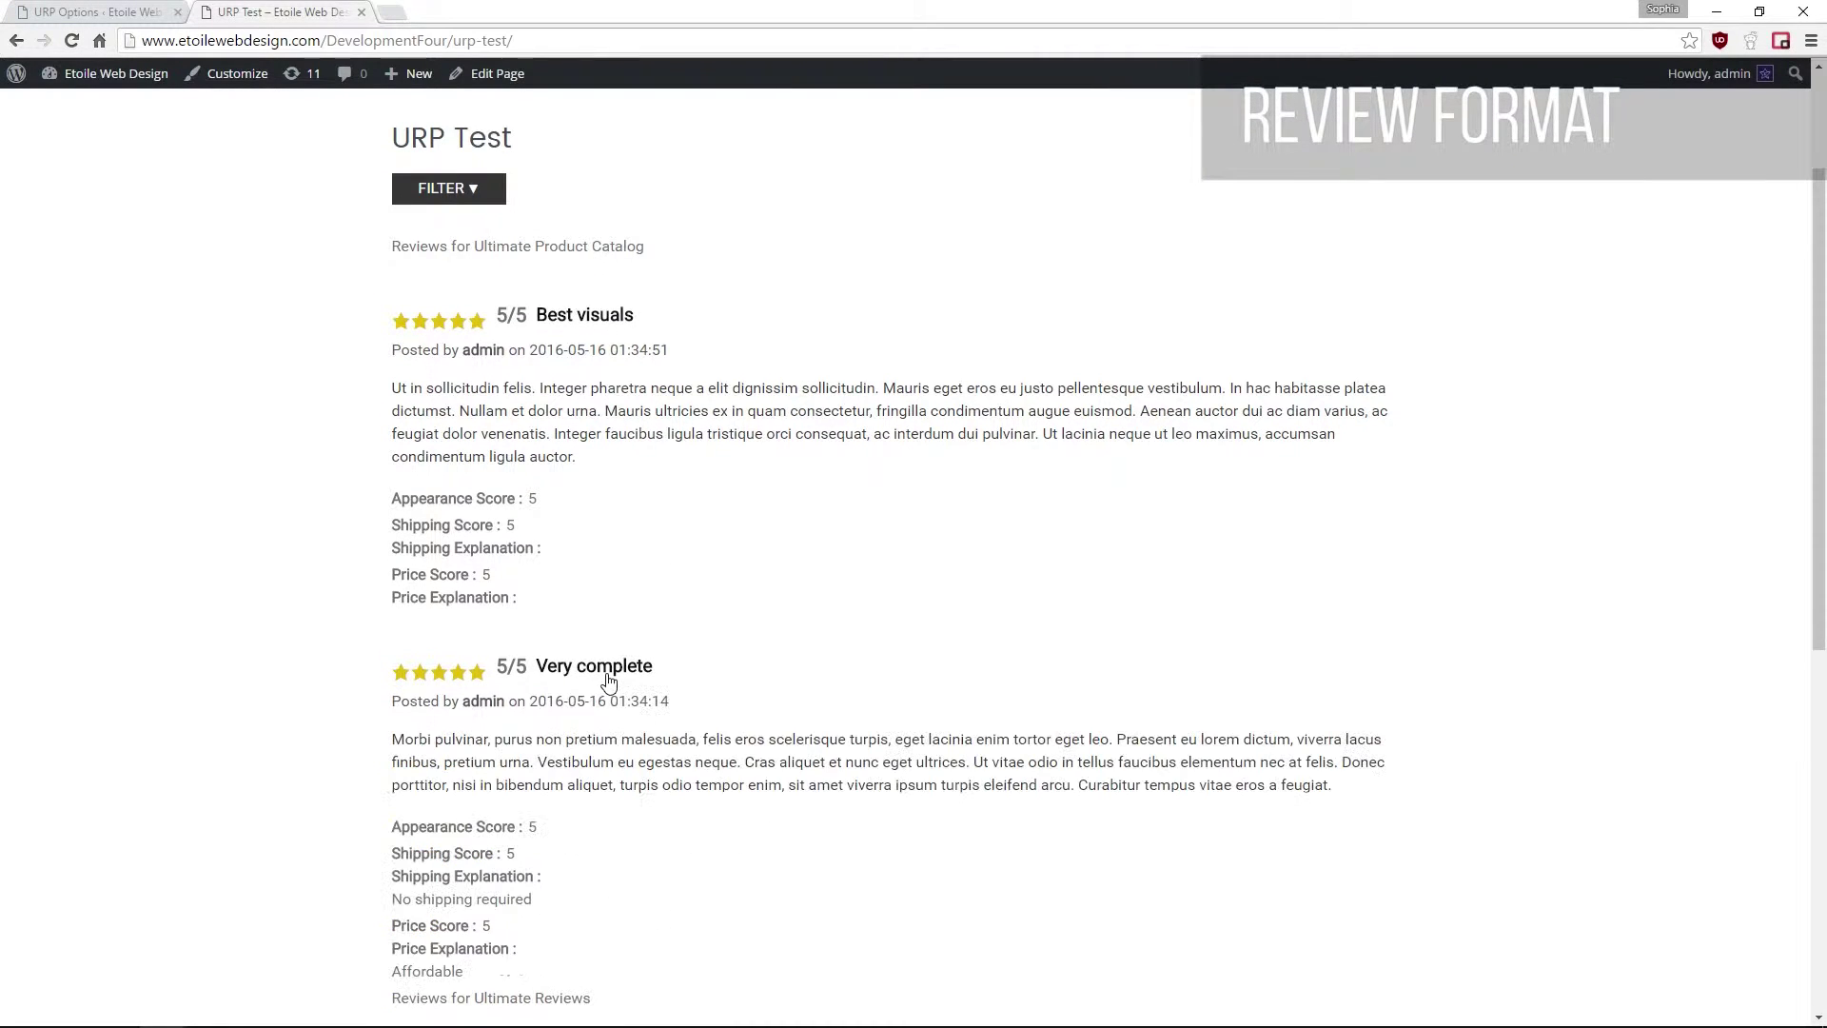
scroll(609, 677, down, 2)
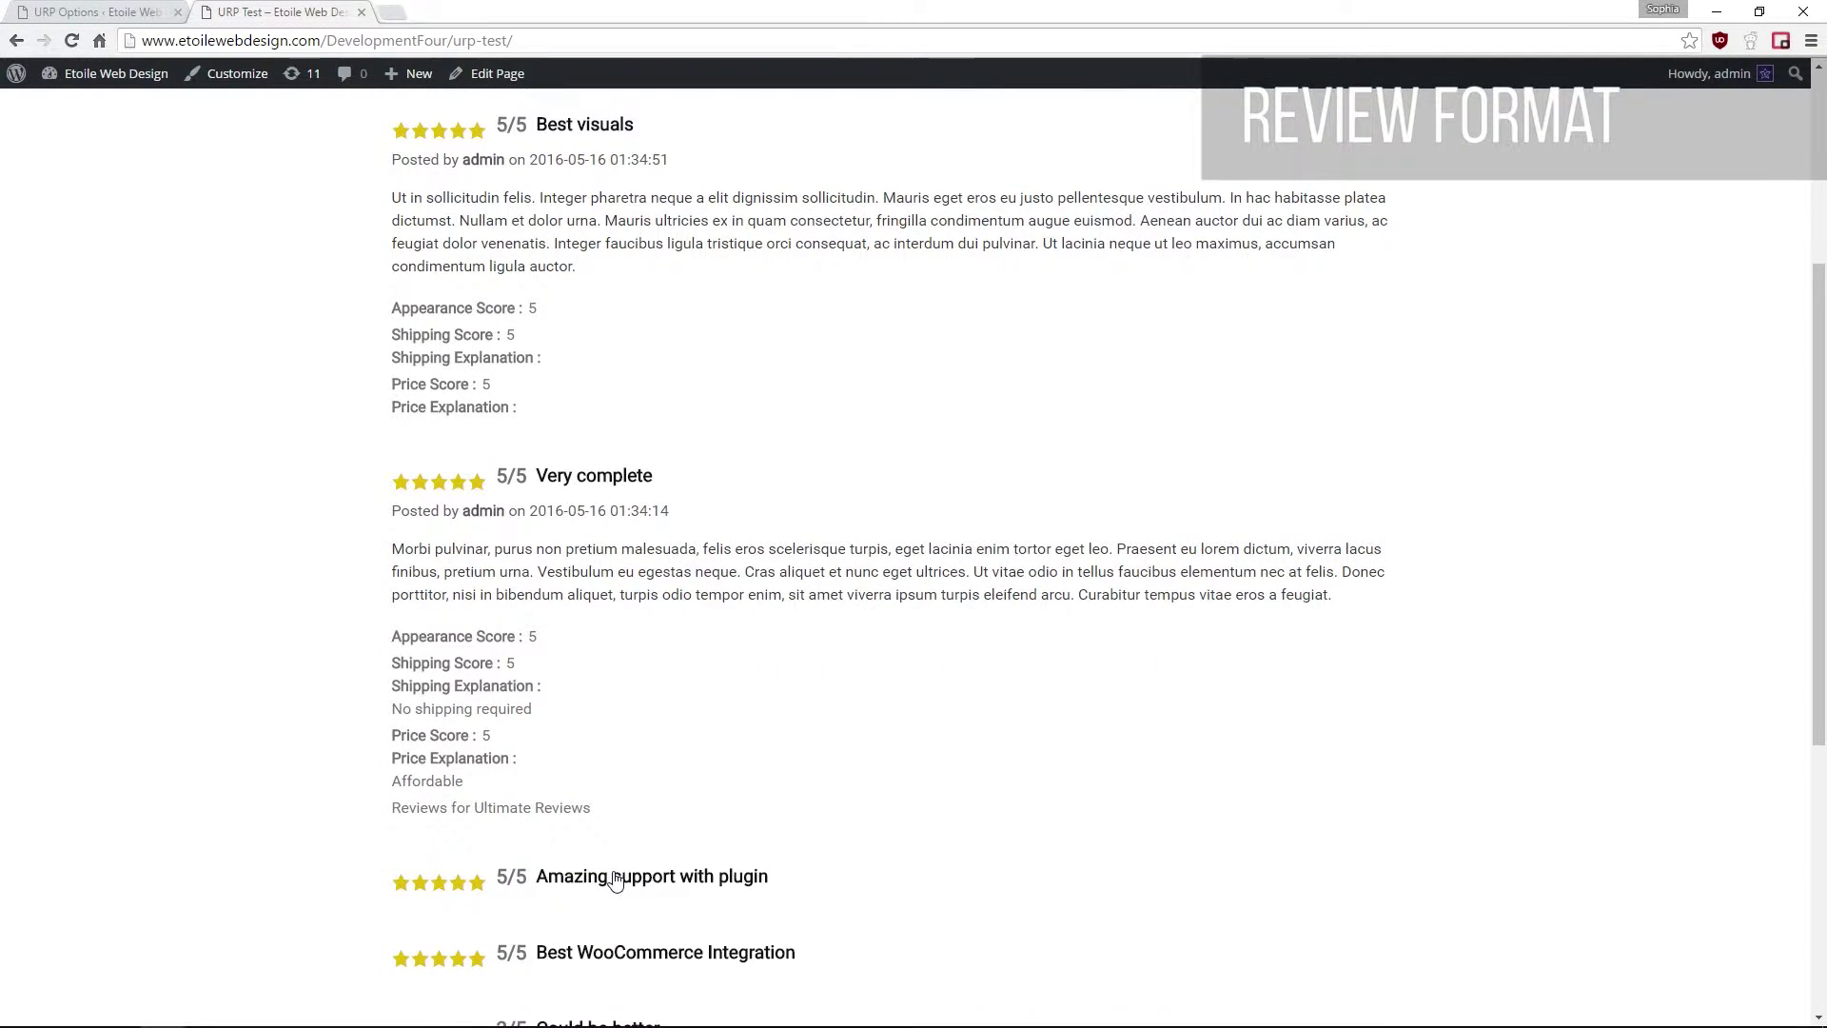
click(613, 877)
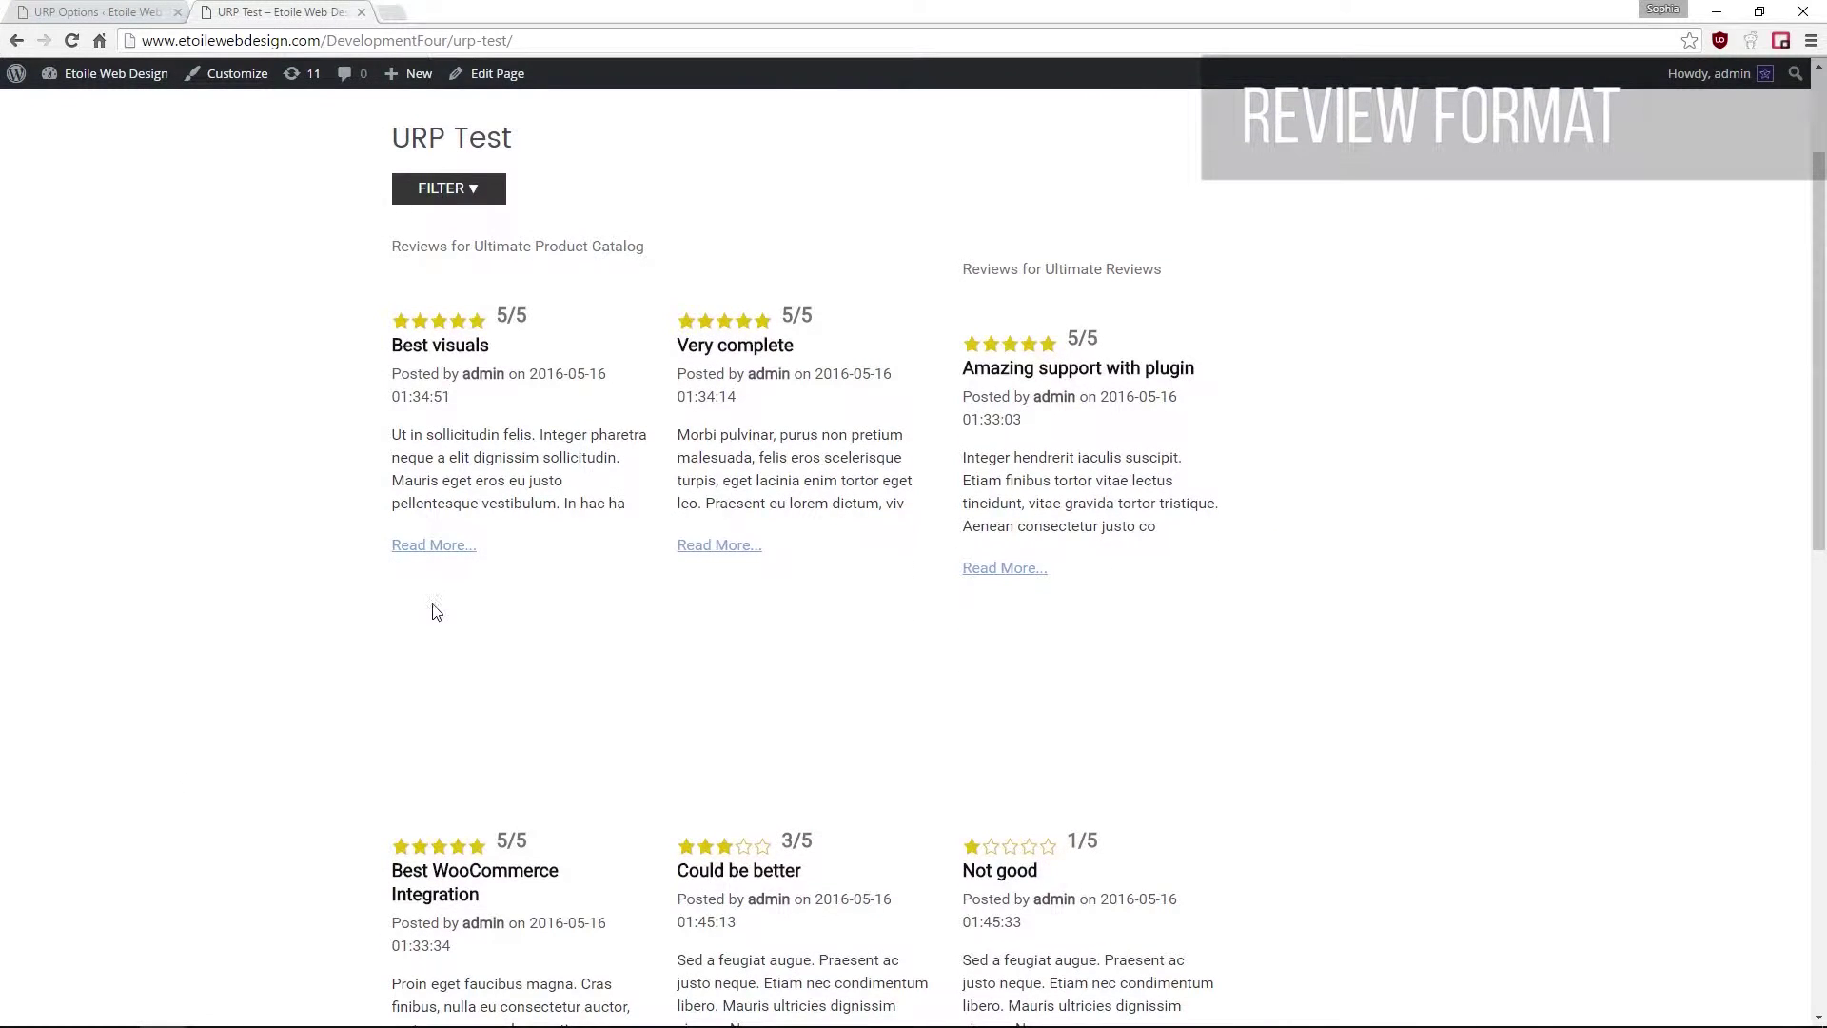
Step: Open the full Simple plugin review from the thumbnail grid via Read More
scroll(435, 610, down, 1)
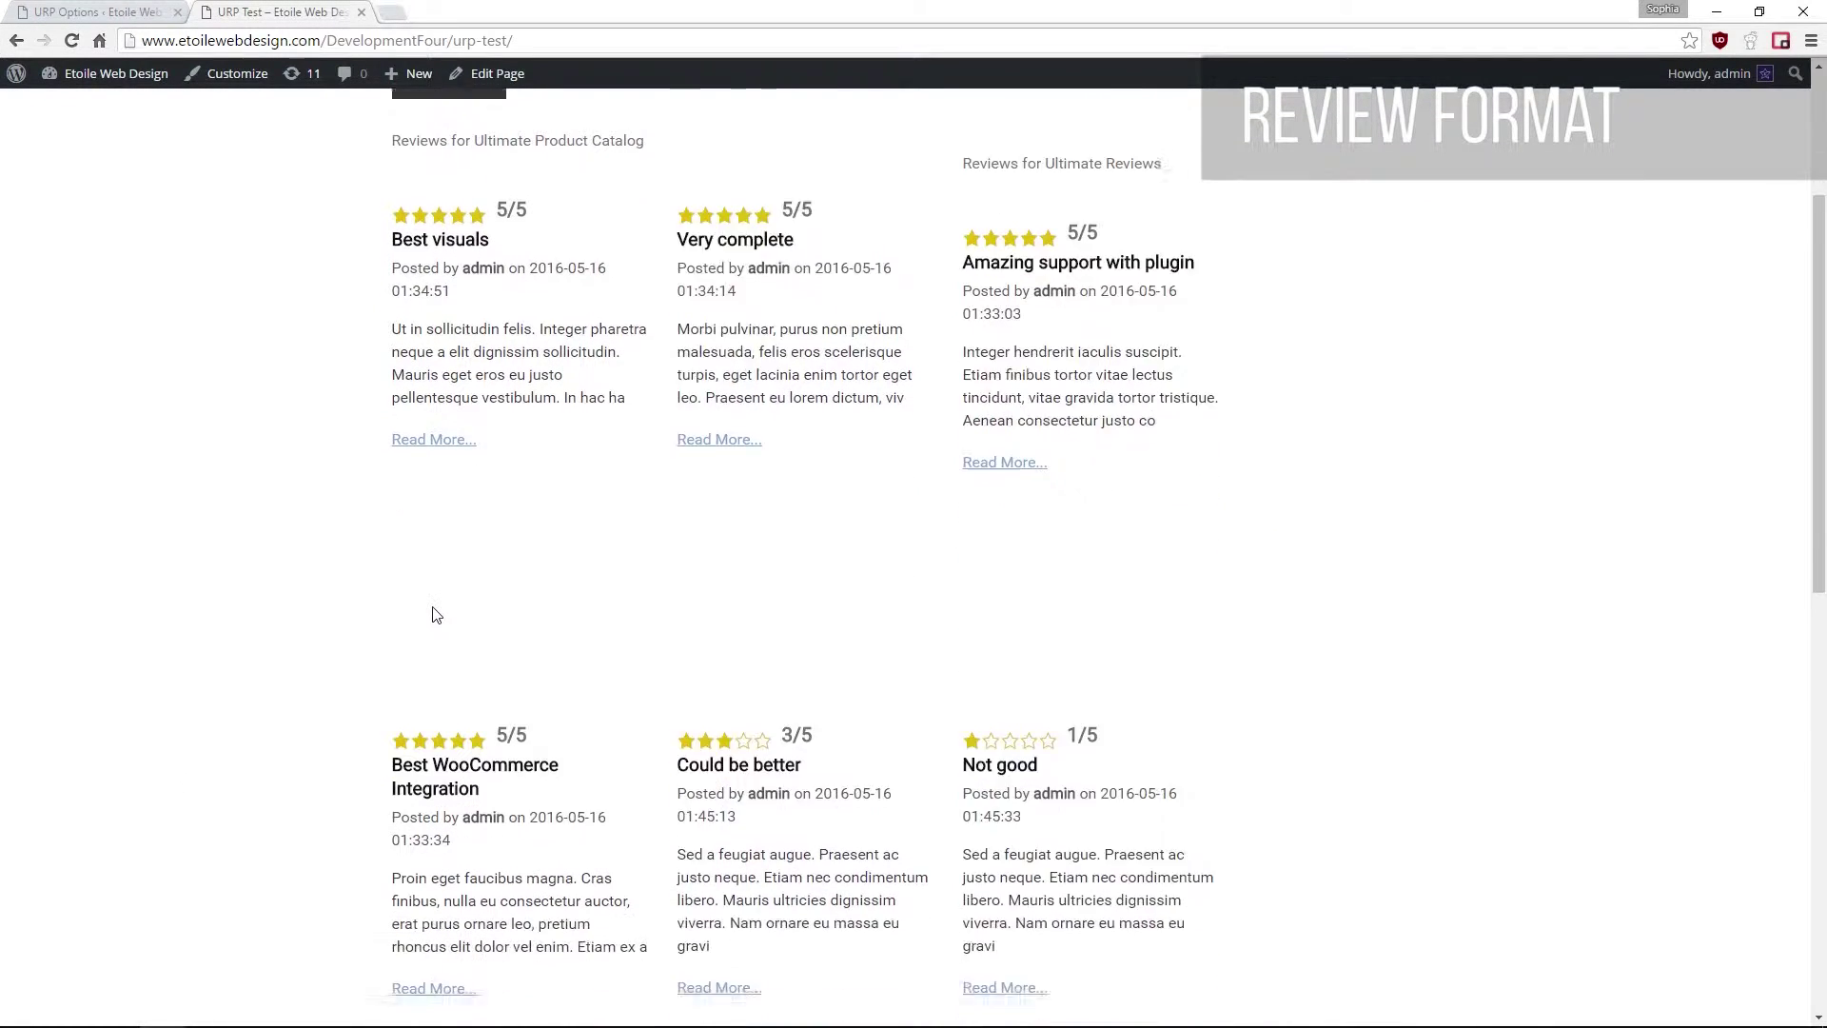
scroll(435, 610, down, 2)
scroll(434, 607, down, 2)
scroll(434, 607, down, 1)
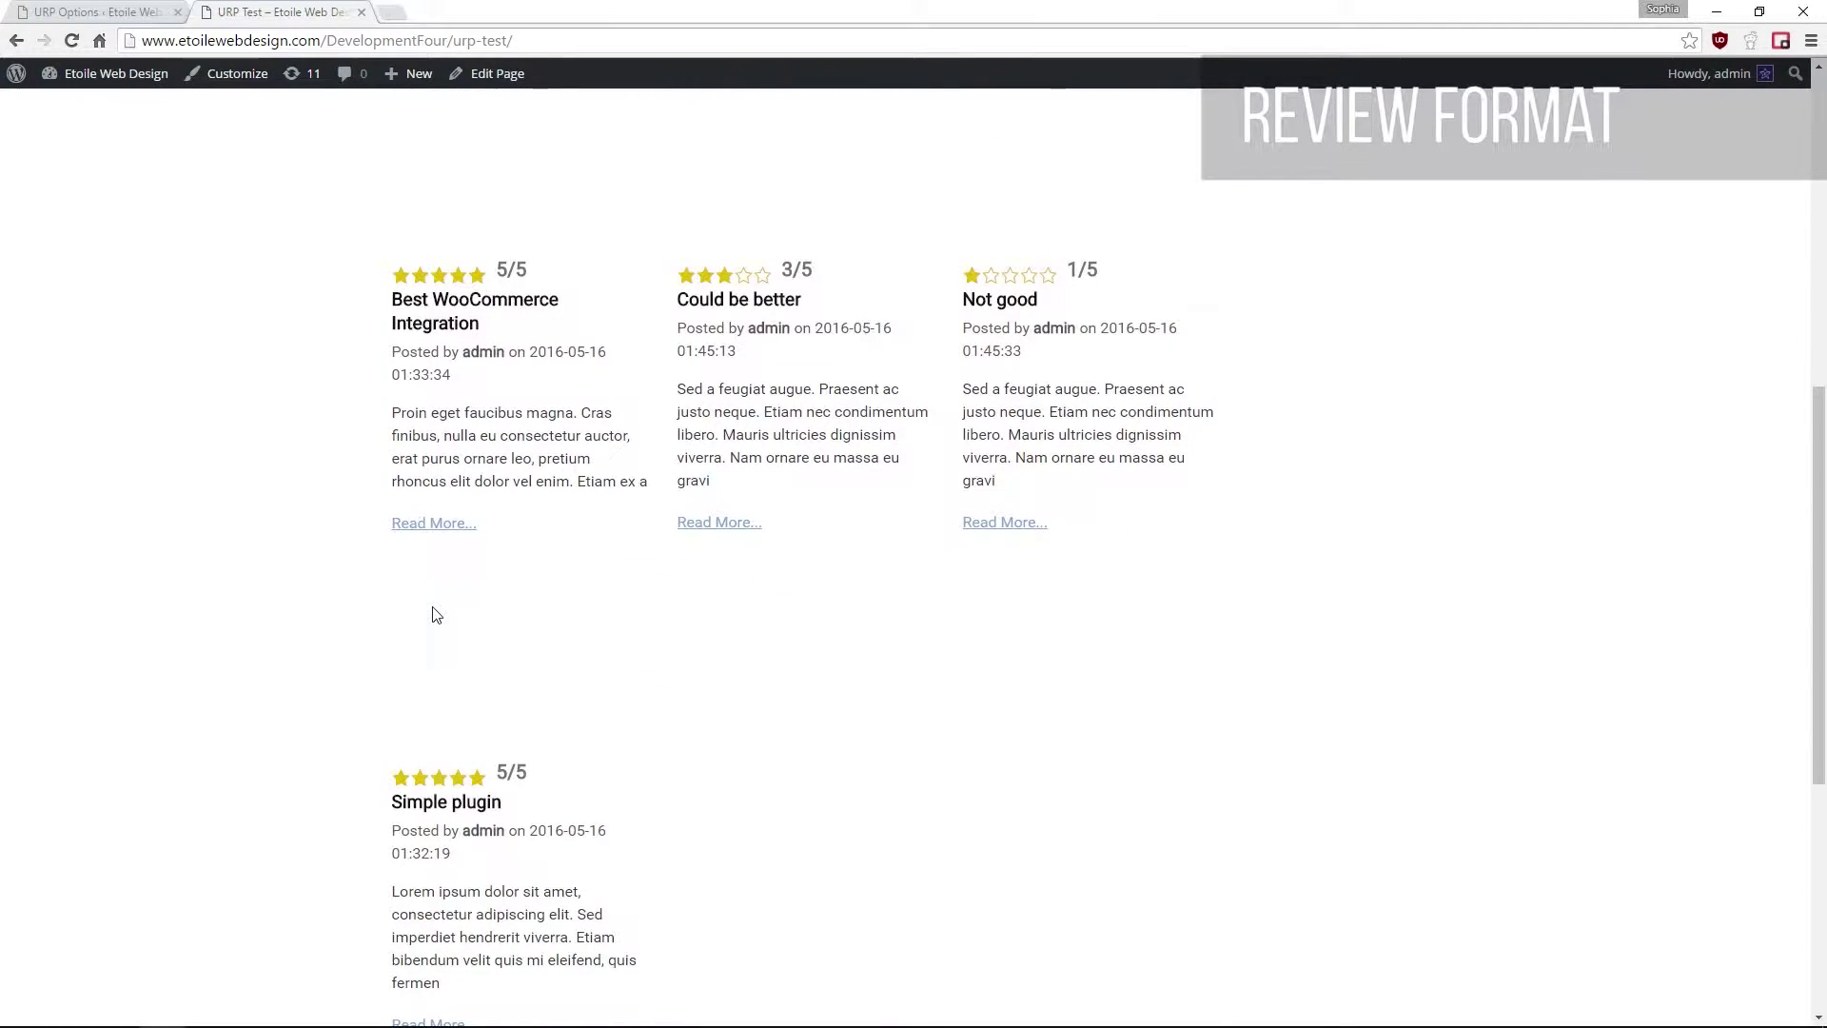
scroll(434, 607, down, 1)
scroll(434, 609, down, 1)
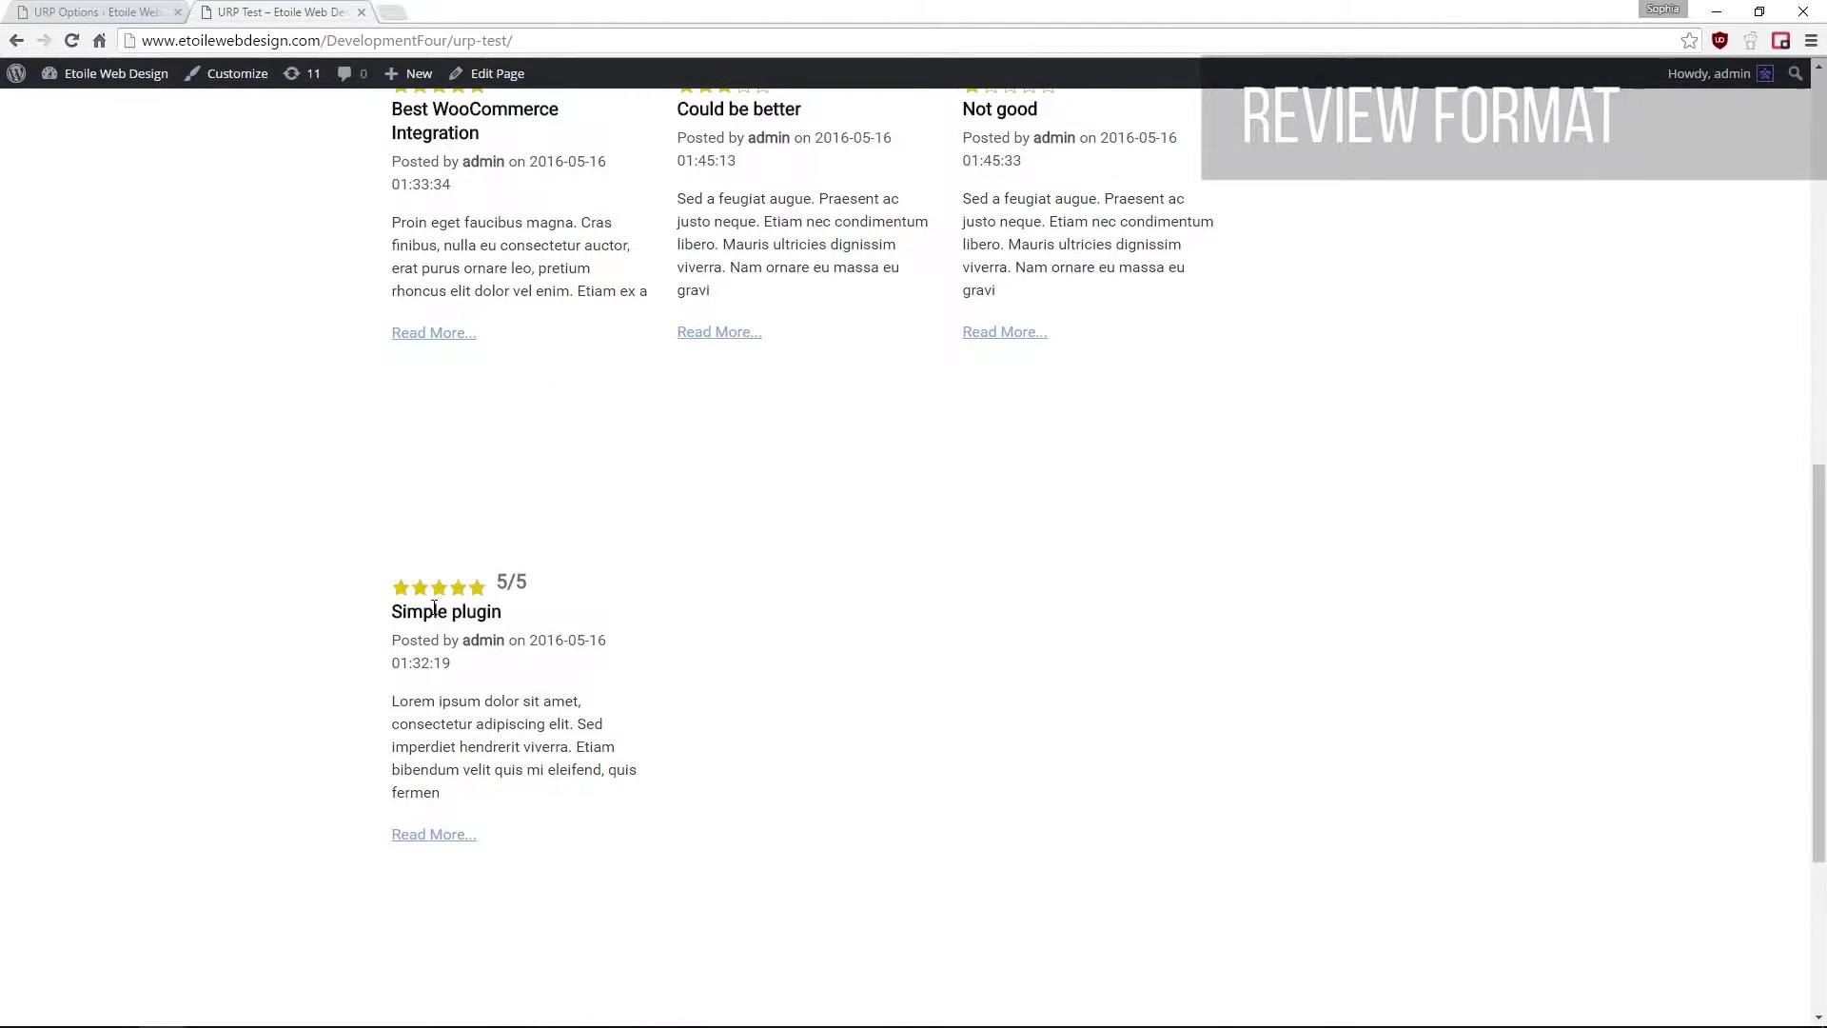
click(448, 838)
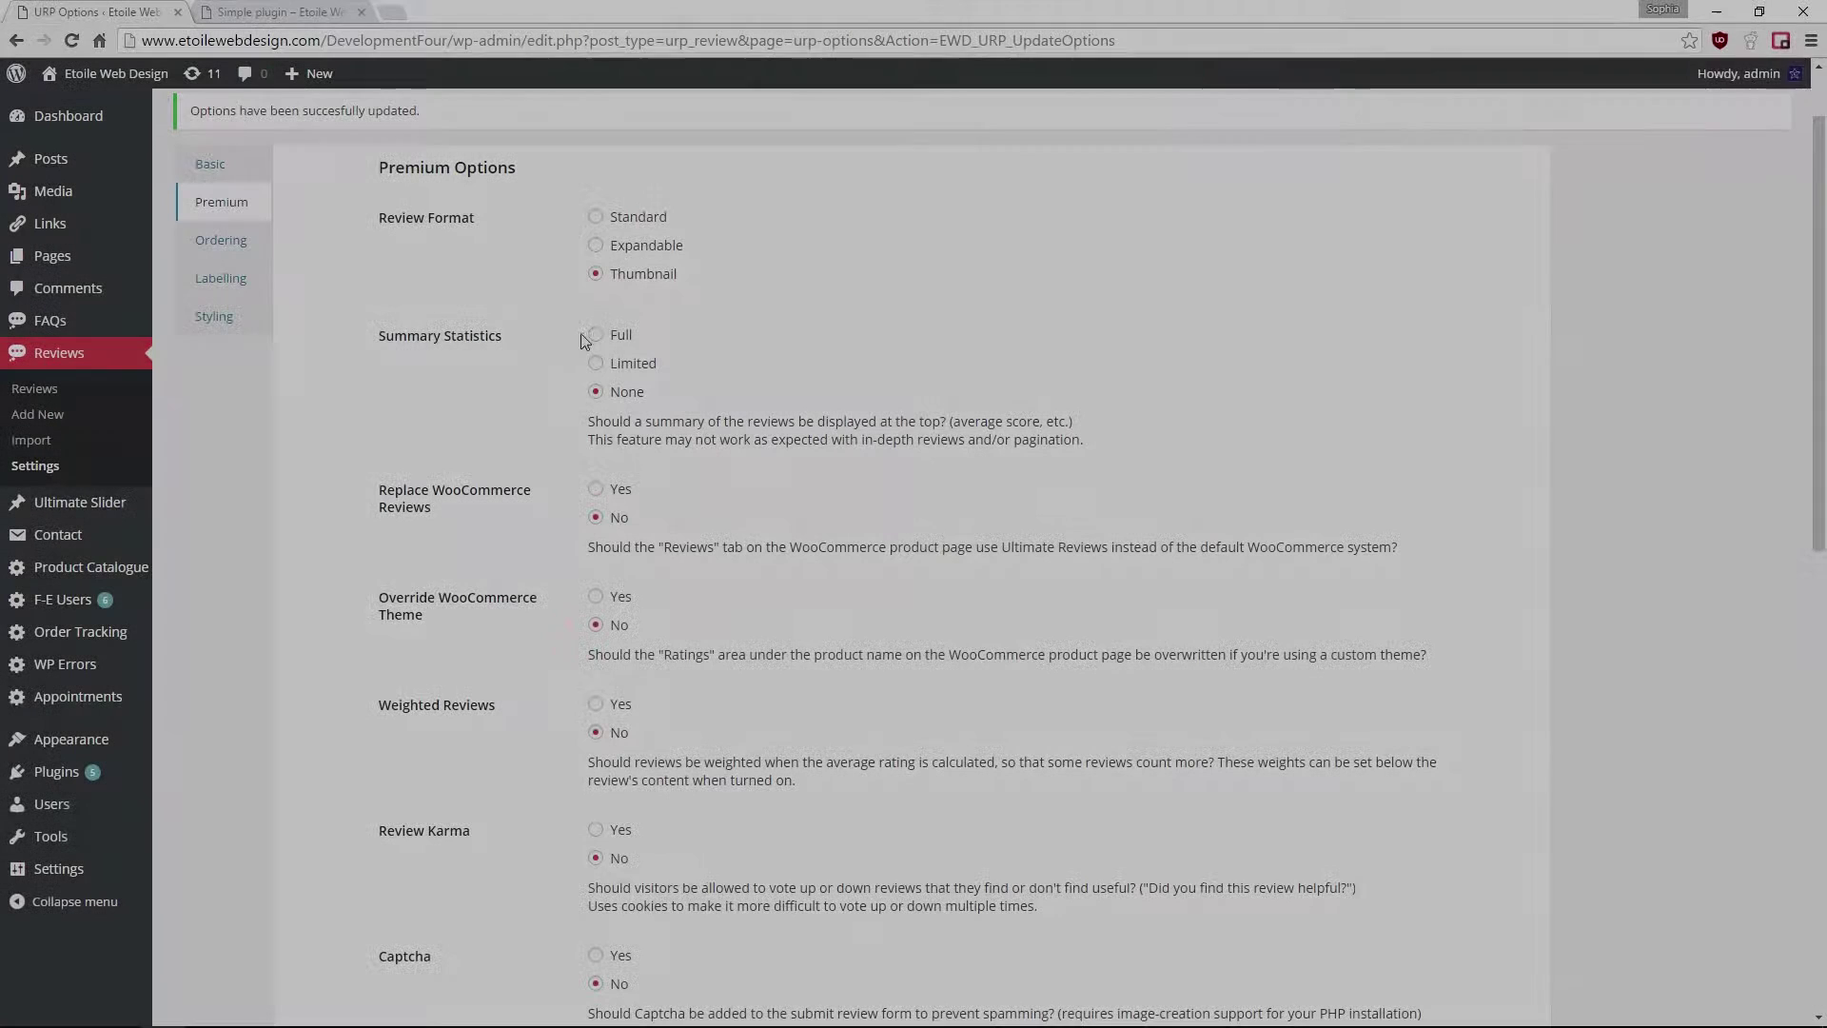
Step: Set Summary Statistics to Full and view the reviews page
click(596, 334)
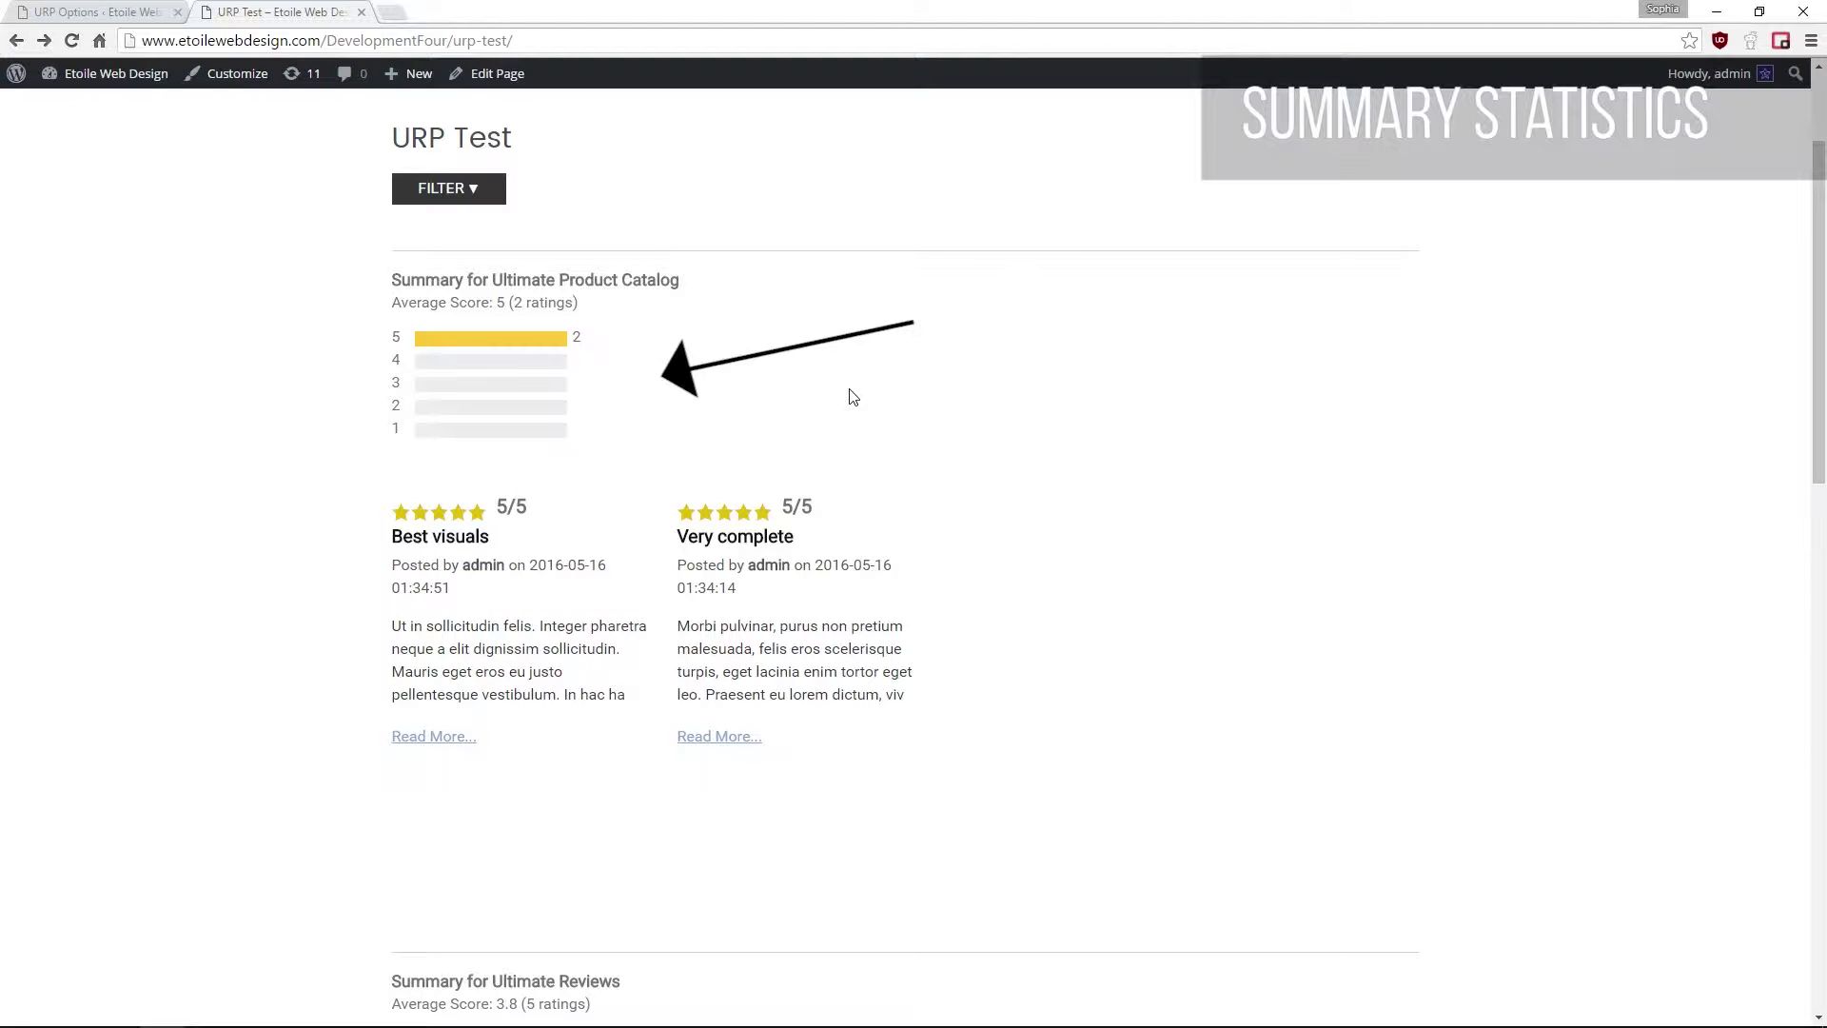
scroll(820, 391, down, 2)
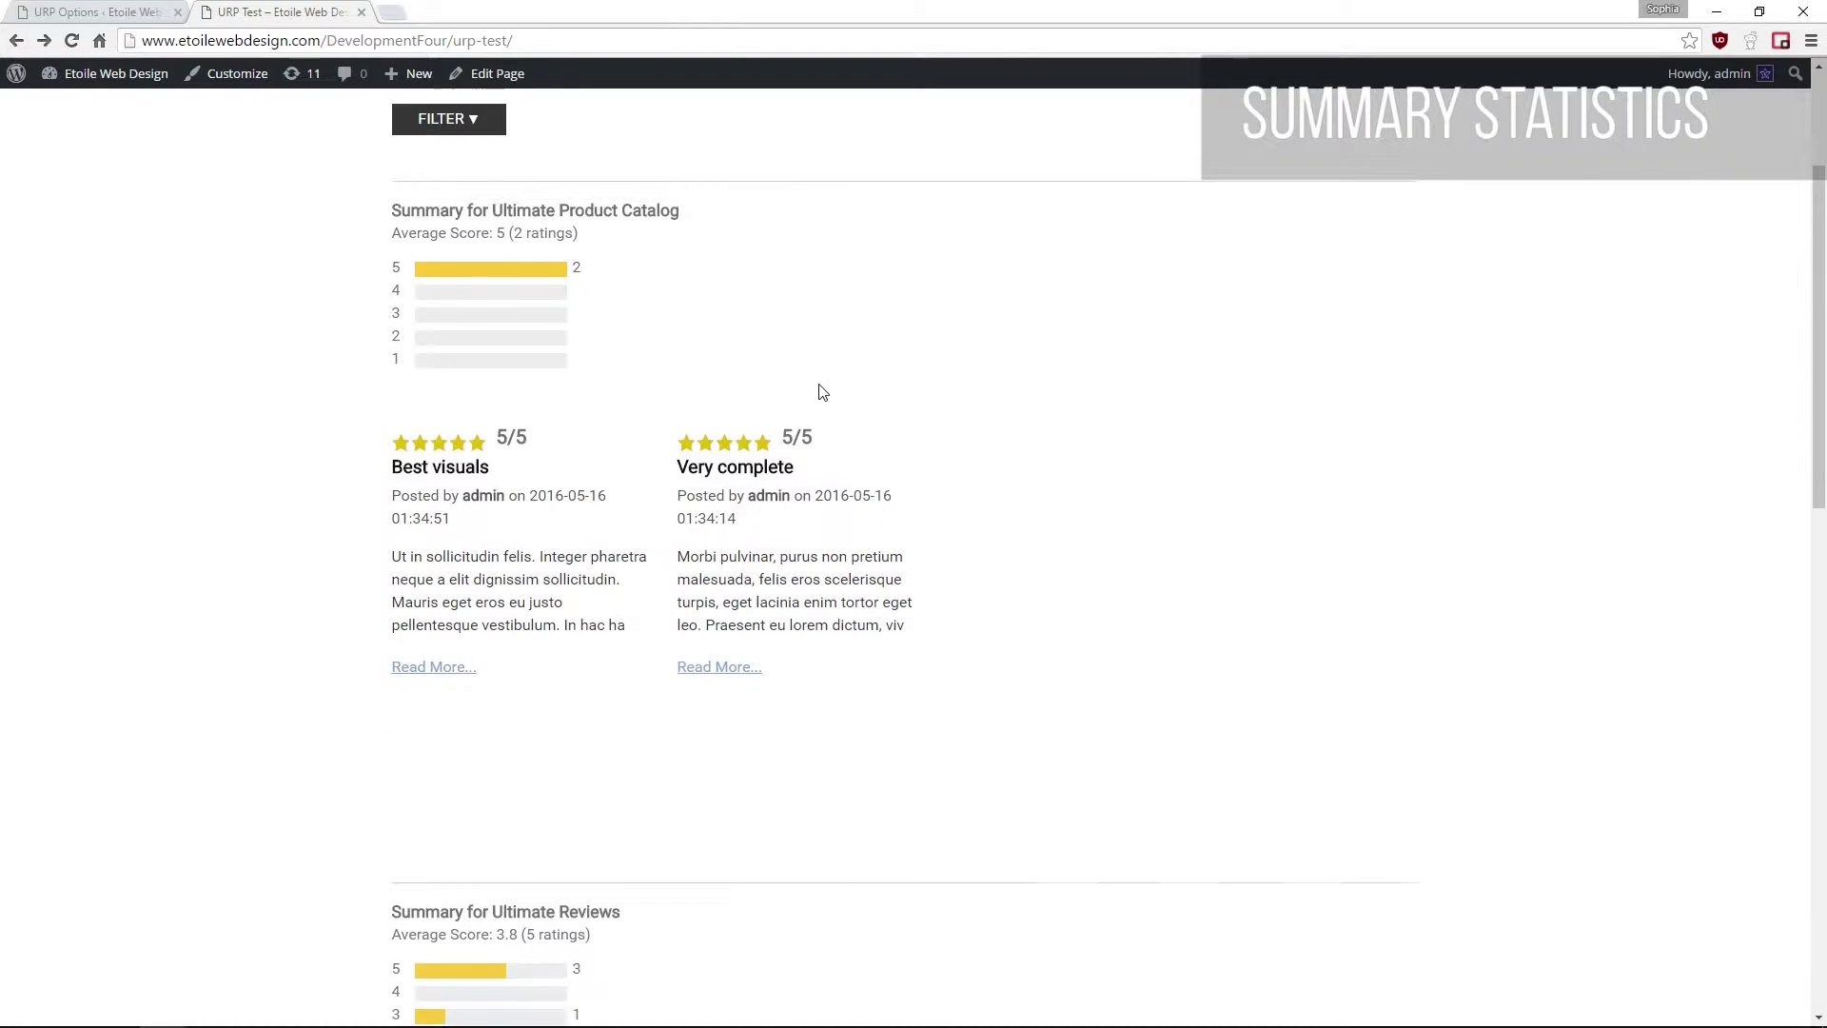
scroll(1034, 454, down, 1)
scroll(1034, 454, down, 1)
scroll(1034, 453, down, 2)
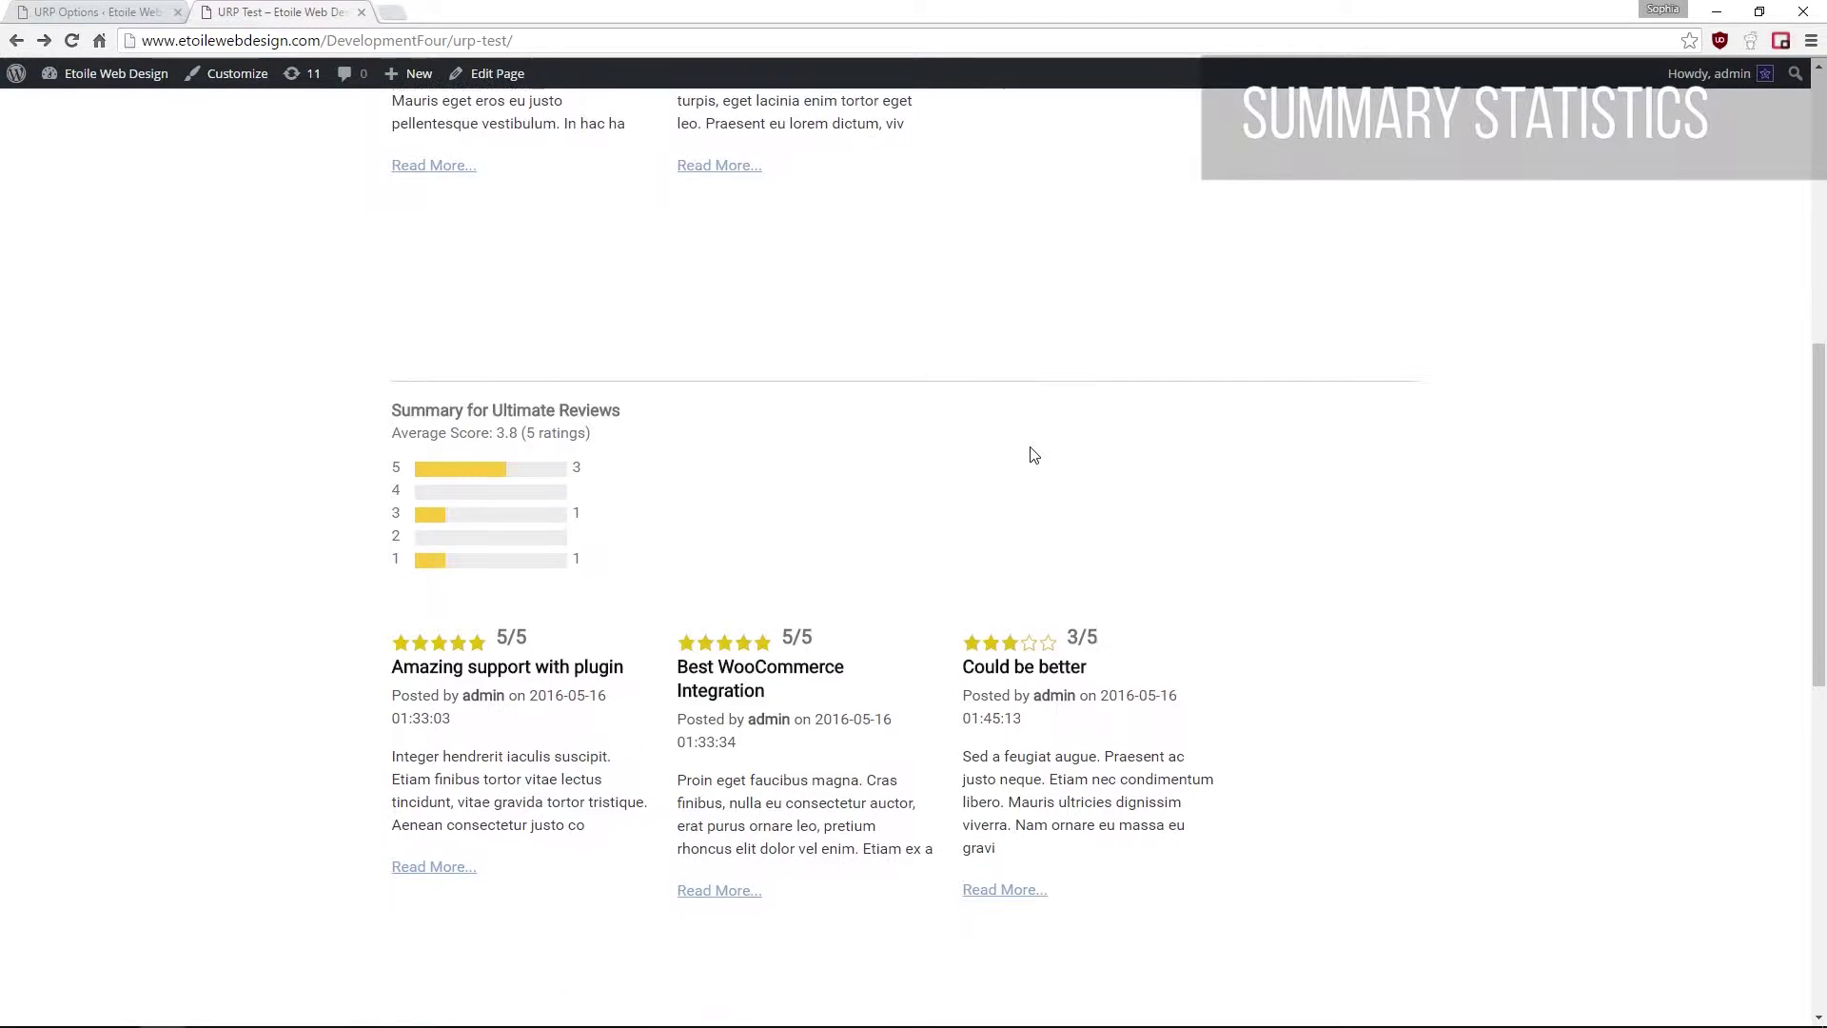
scroll(1034, 454, down, 1)
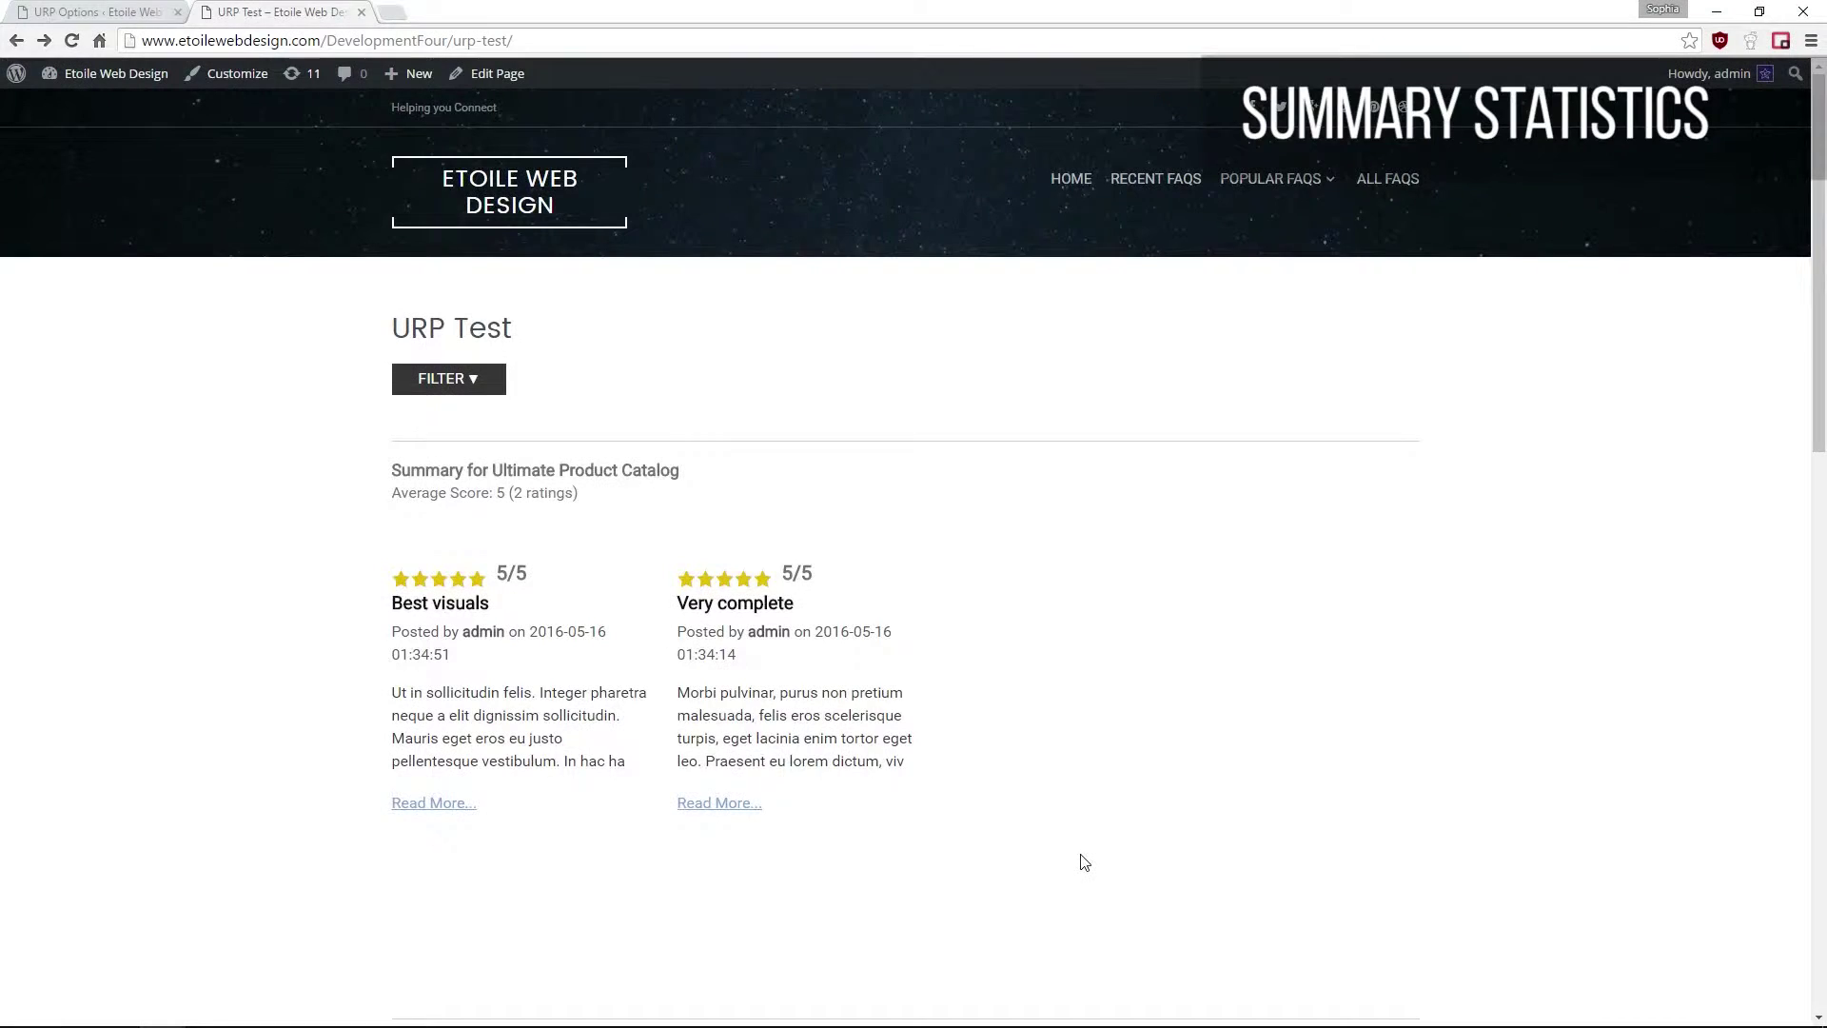
Step: Scroll the reviews page to check each product's average score summary
scroll(1082, 862, down, 1)
scroll(1082, 862, down, 1)
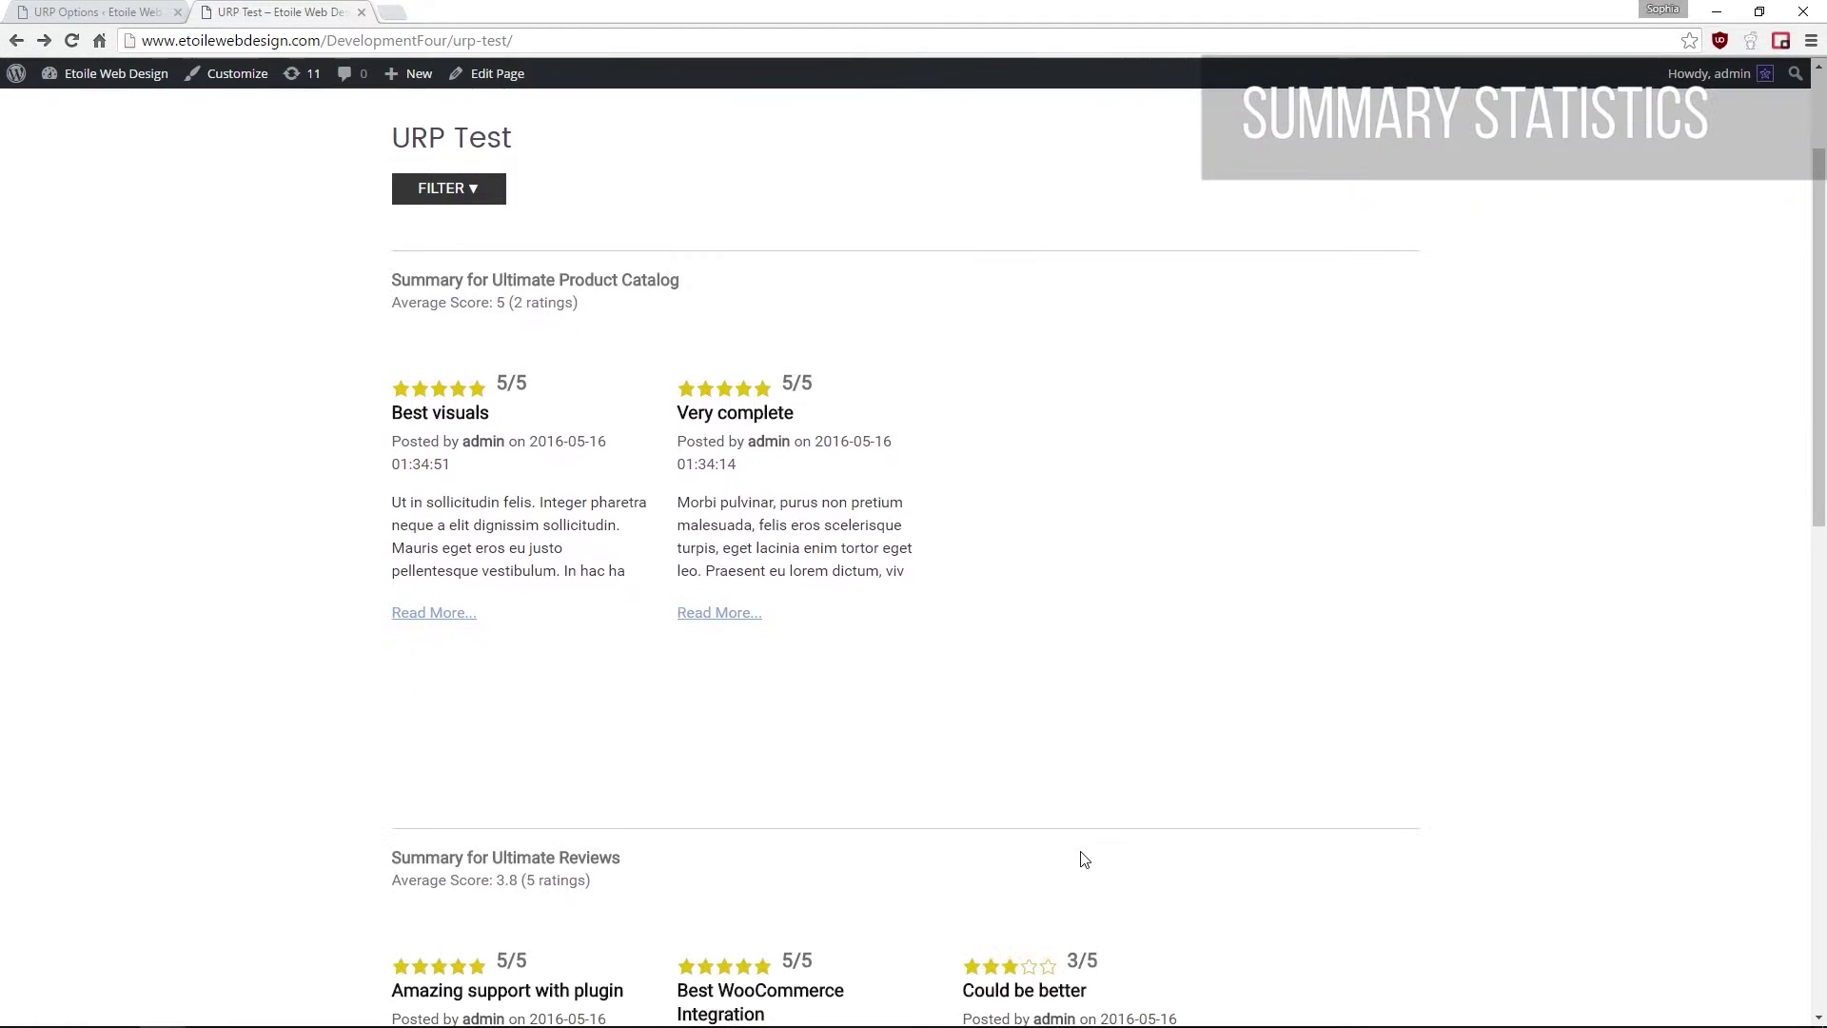
scroll(1082, 862, down, 1)
scroll(1082, 860, down, 1)
scroll(1082, 859, down, 1)
scroll(1082, 859, down, 1)
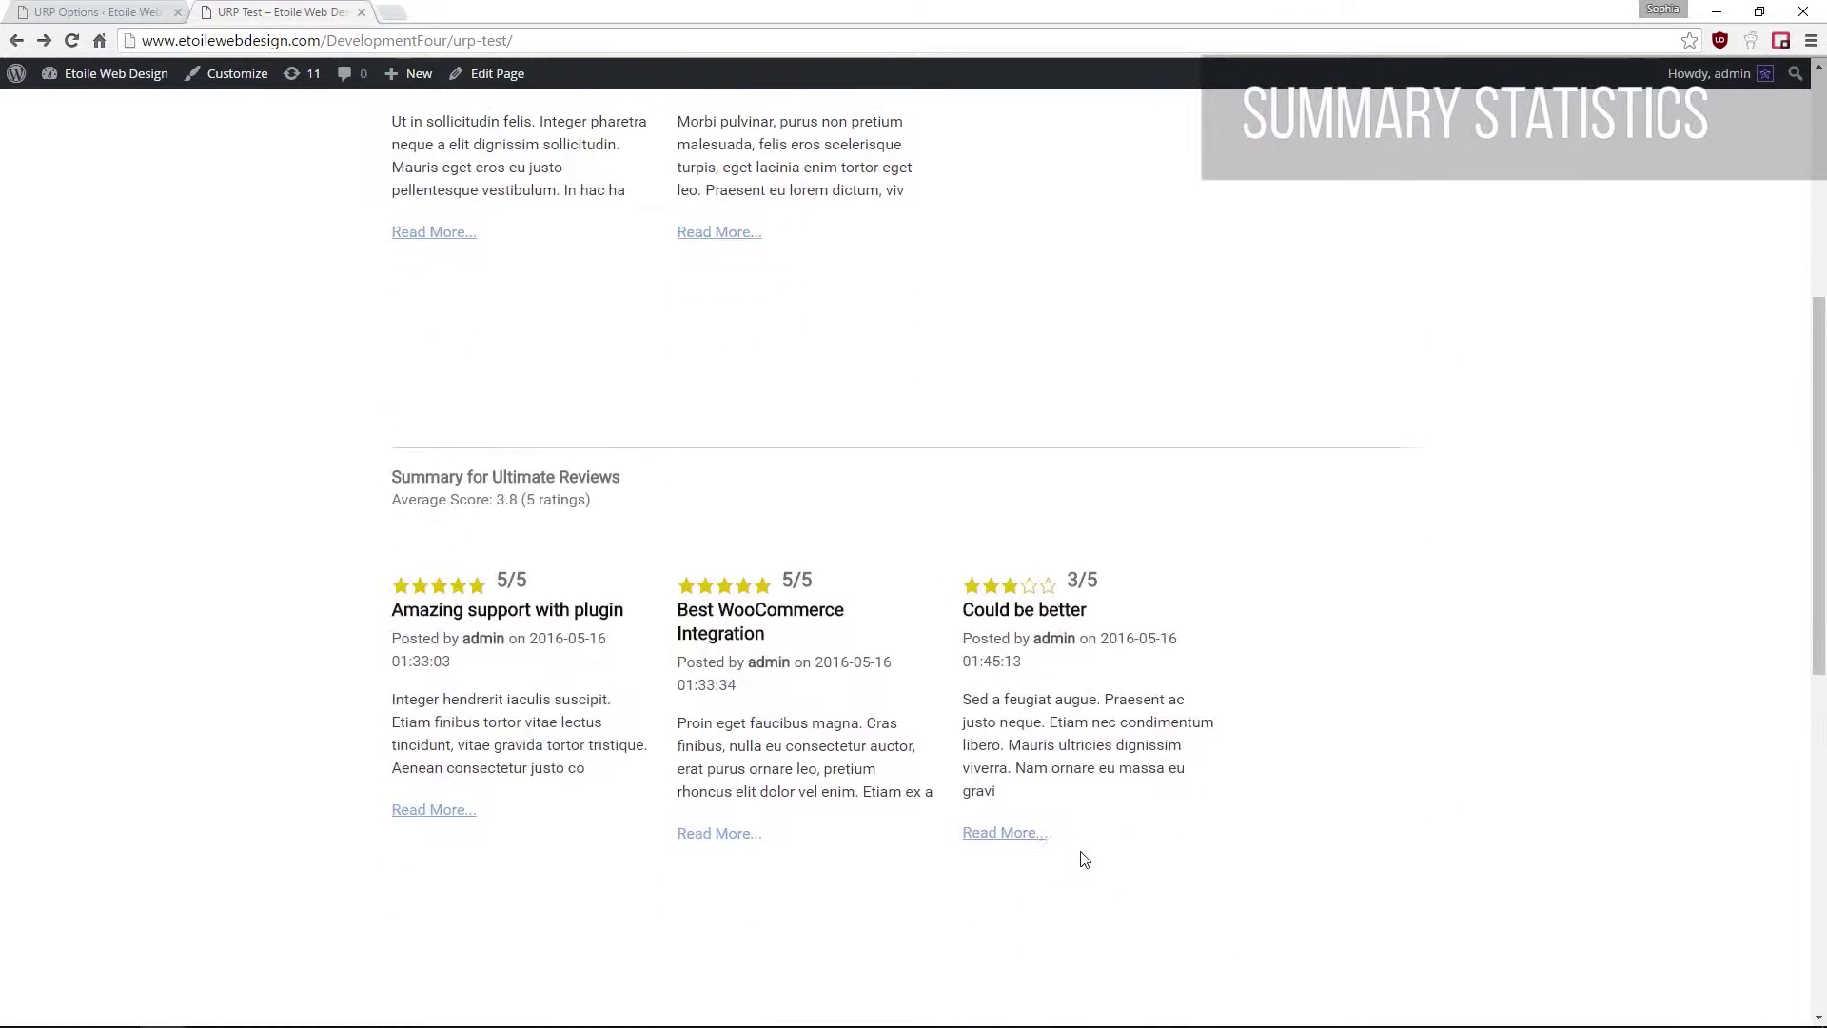
scroll(1082, 860, down, 1)
scroll(1084, 860, down, 1)
scroll(1084, 859, down, 1)
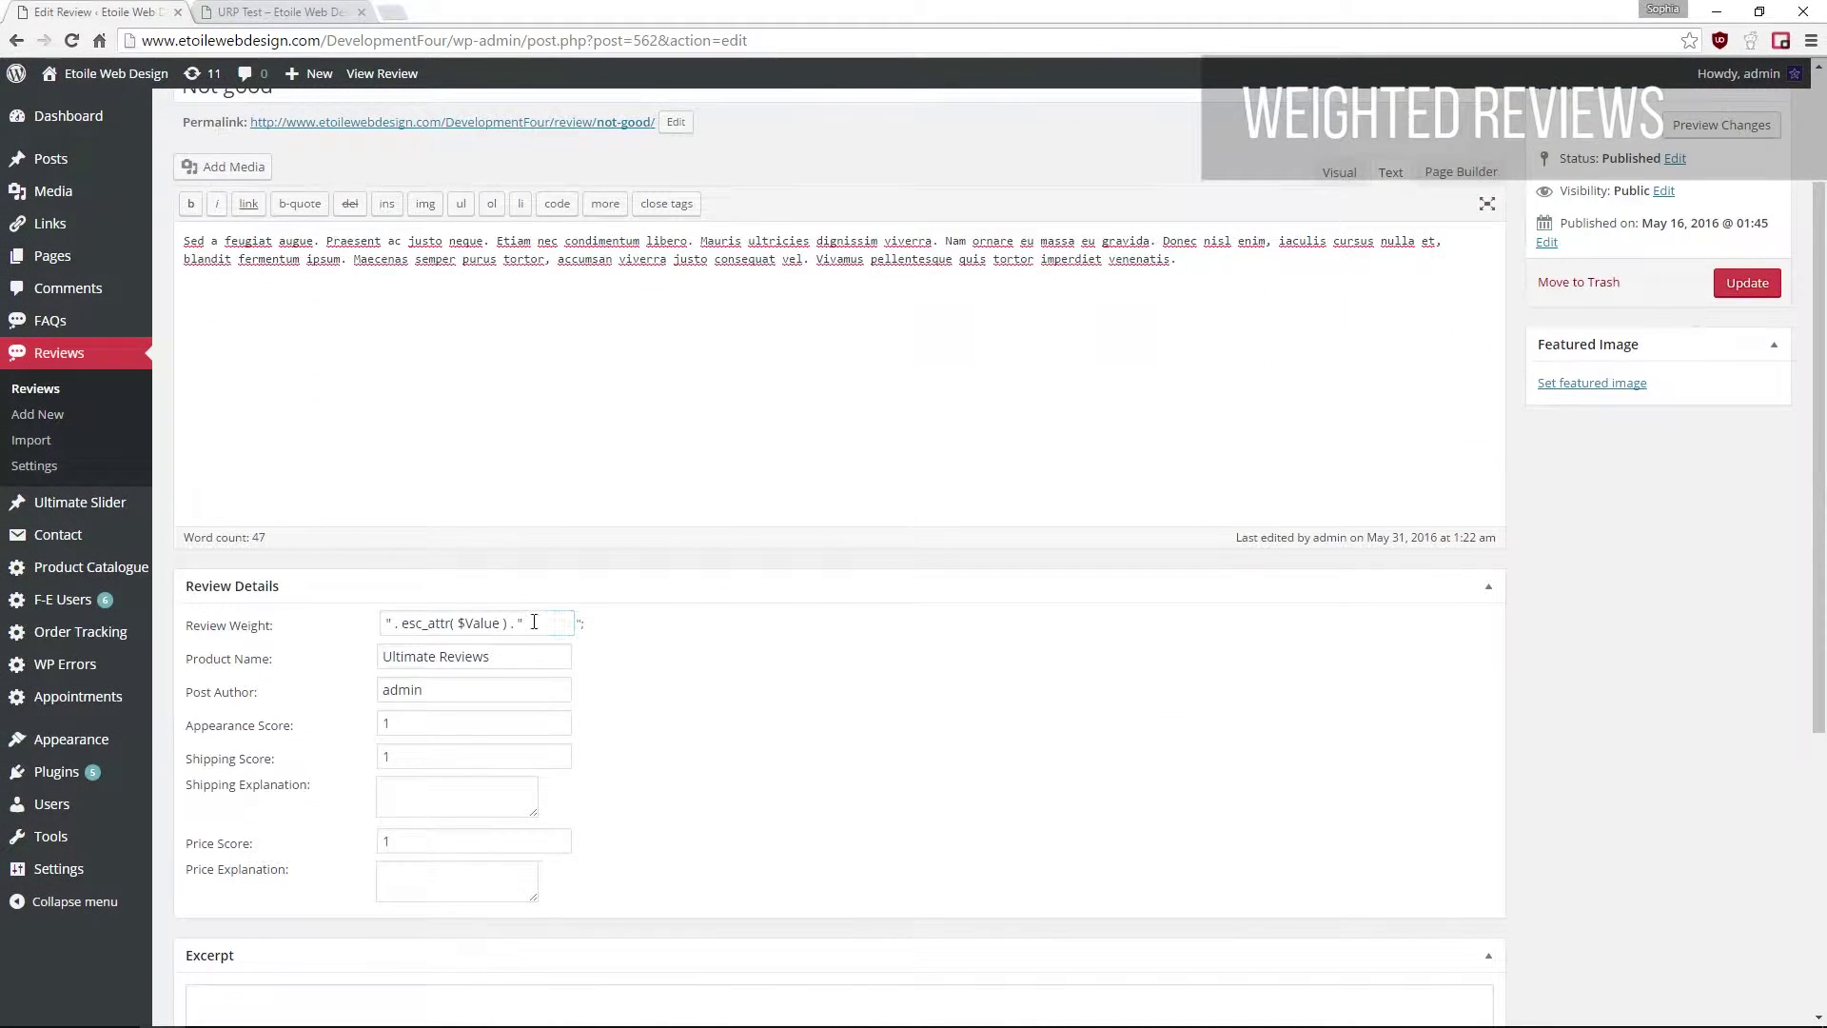
Step: Select the Not good review's Review Weight value, then check the URP Test reviews page
drag(552, 623, 388, 549)
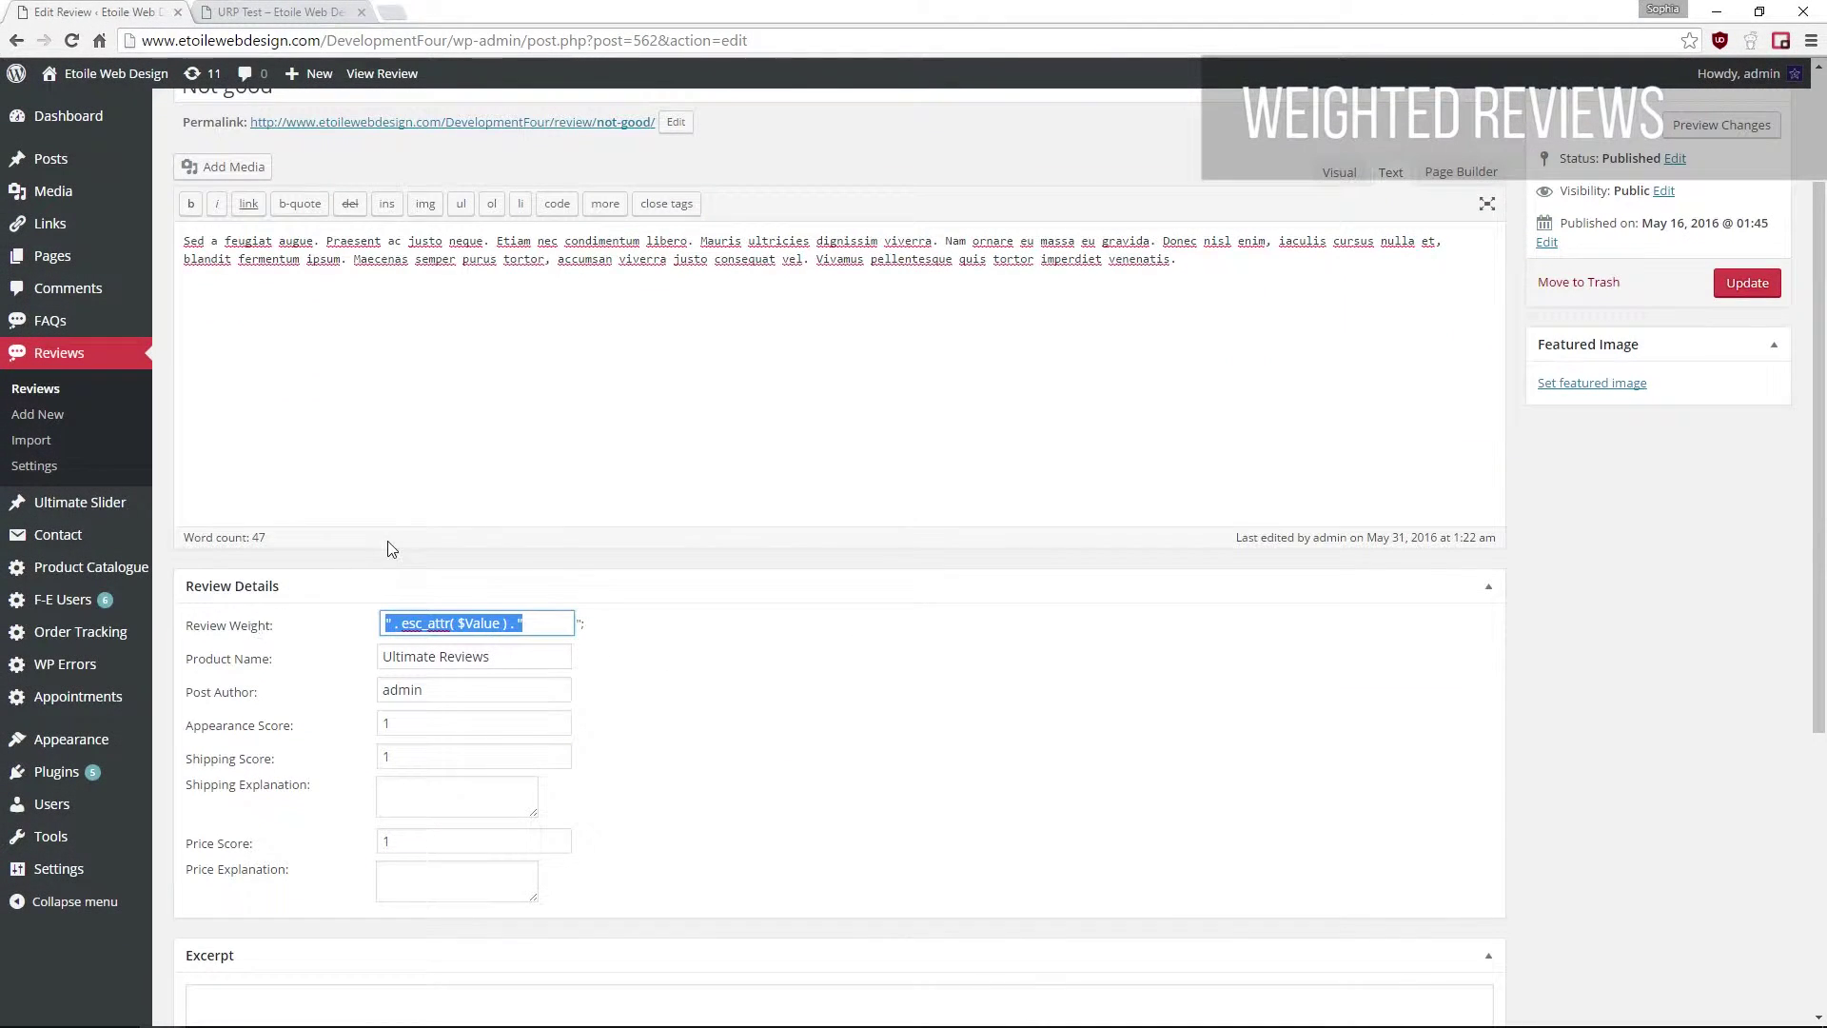
click(321, 11)
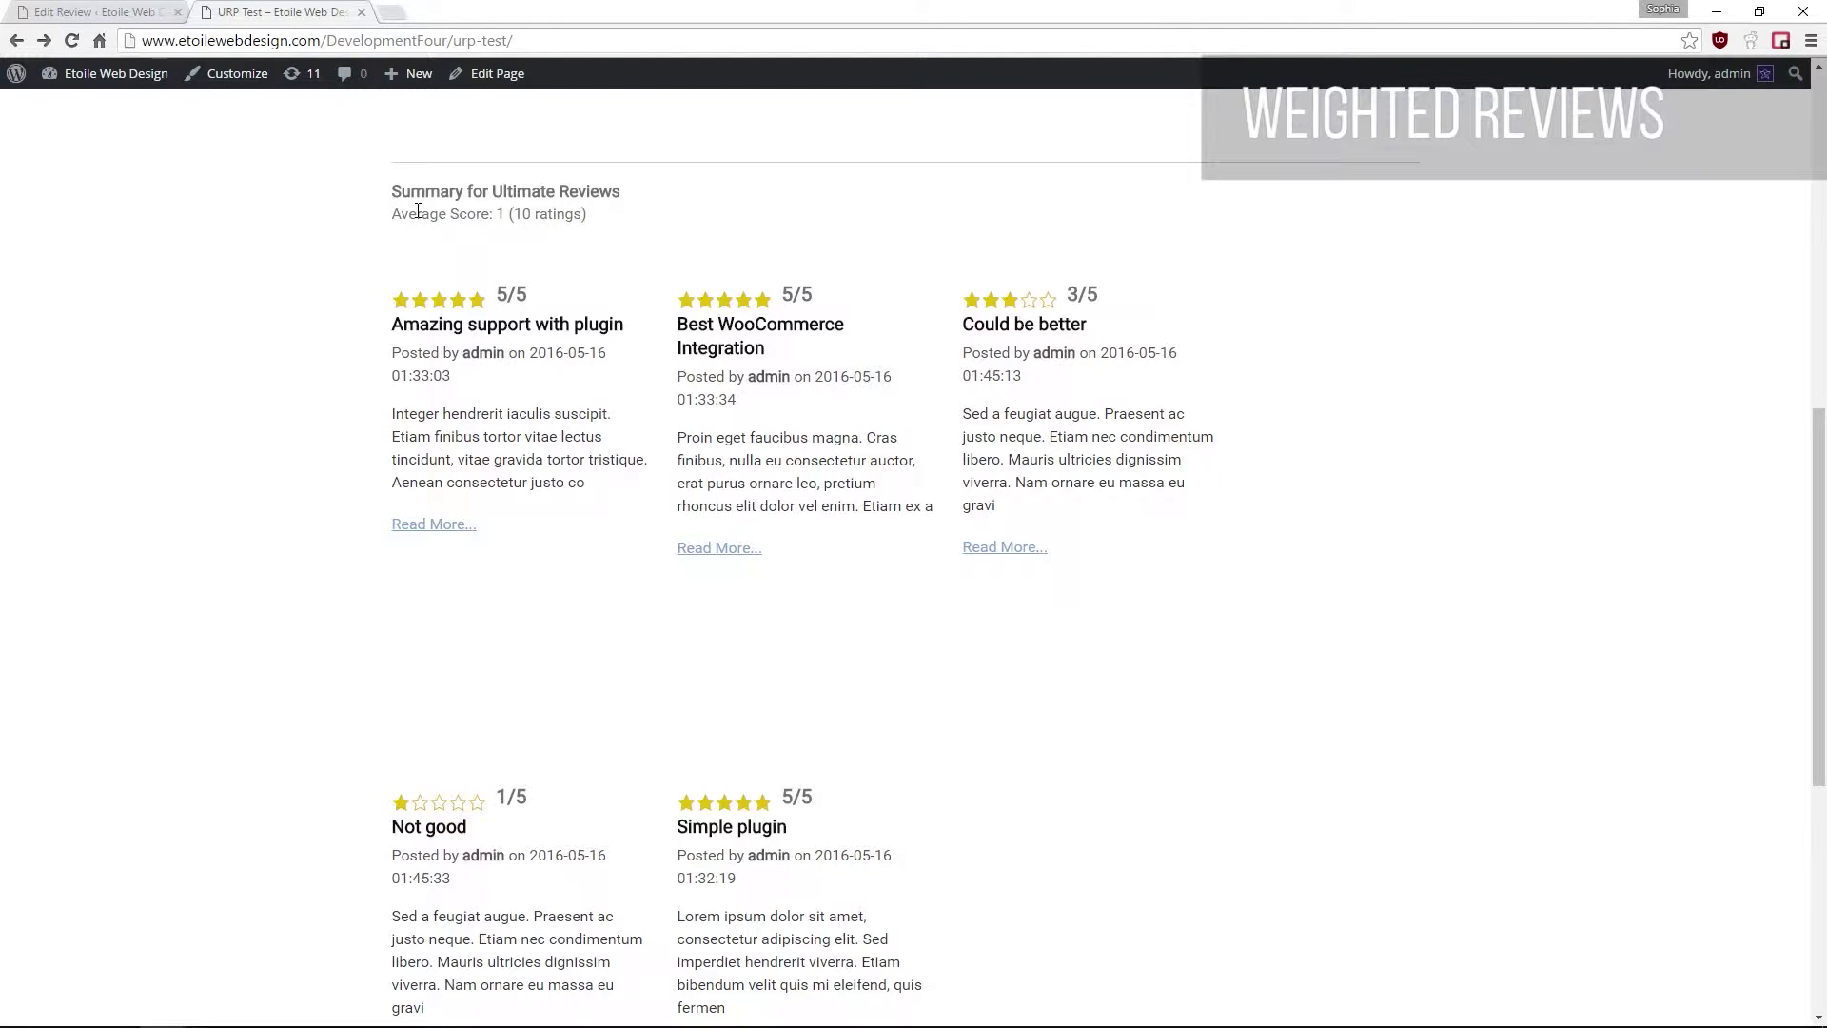
scroll(436, 428, down, 1)
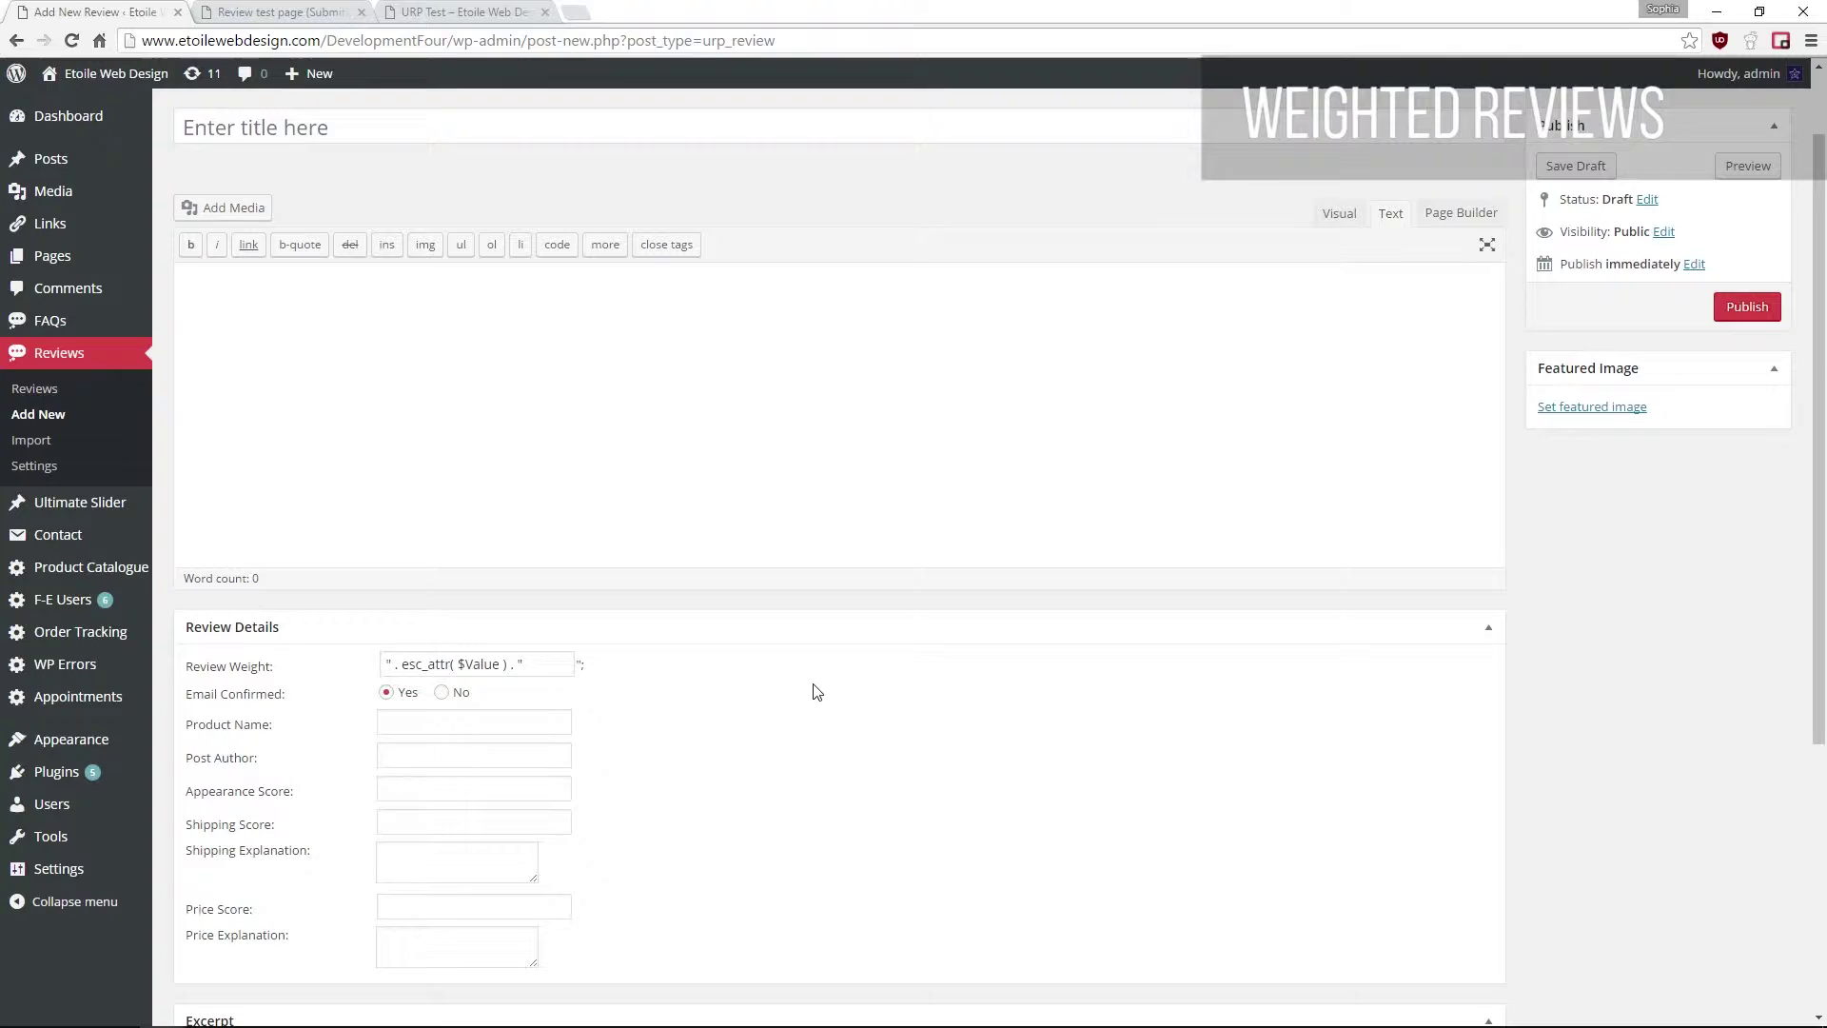
scroll(817, 692, down, 1)
scroll(816, 692, down, 1)
scroll(814, 691, down, 2)
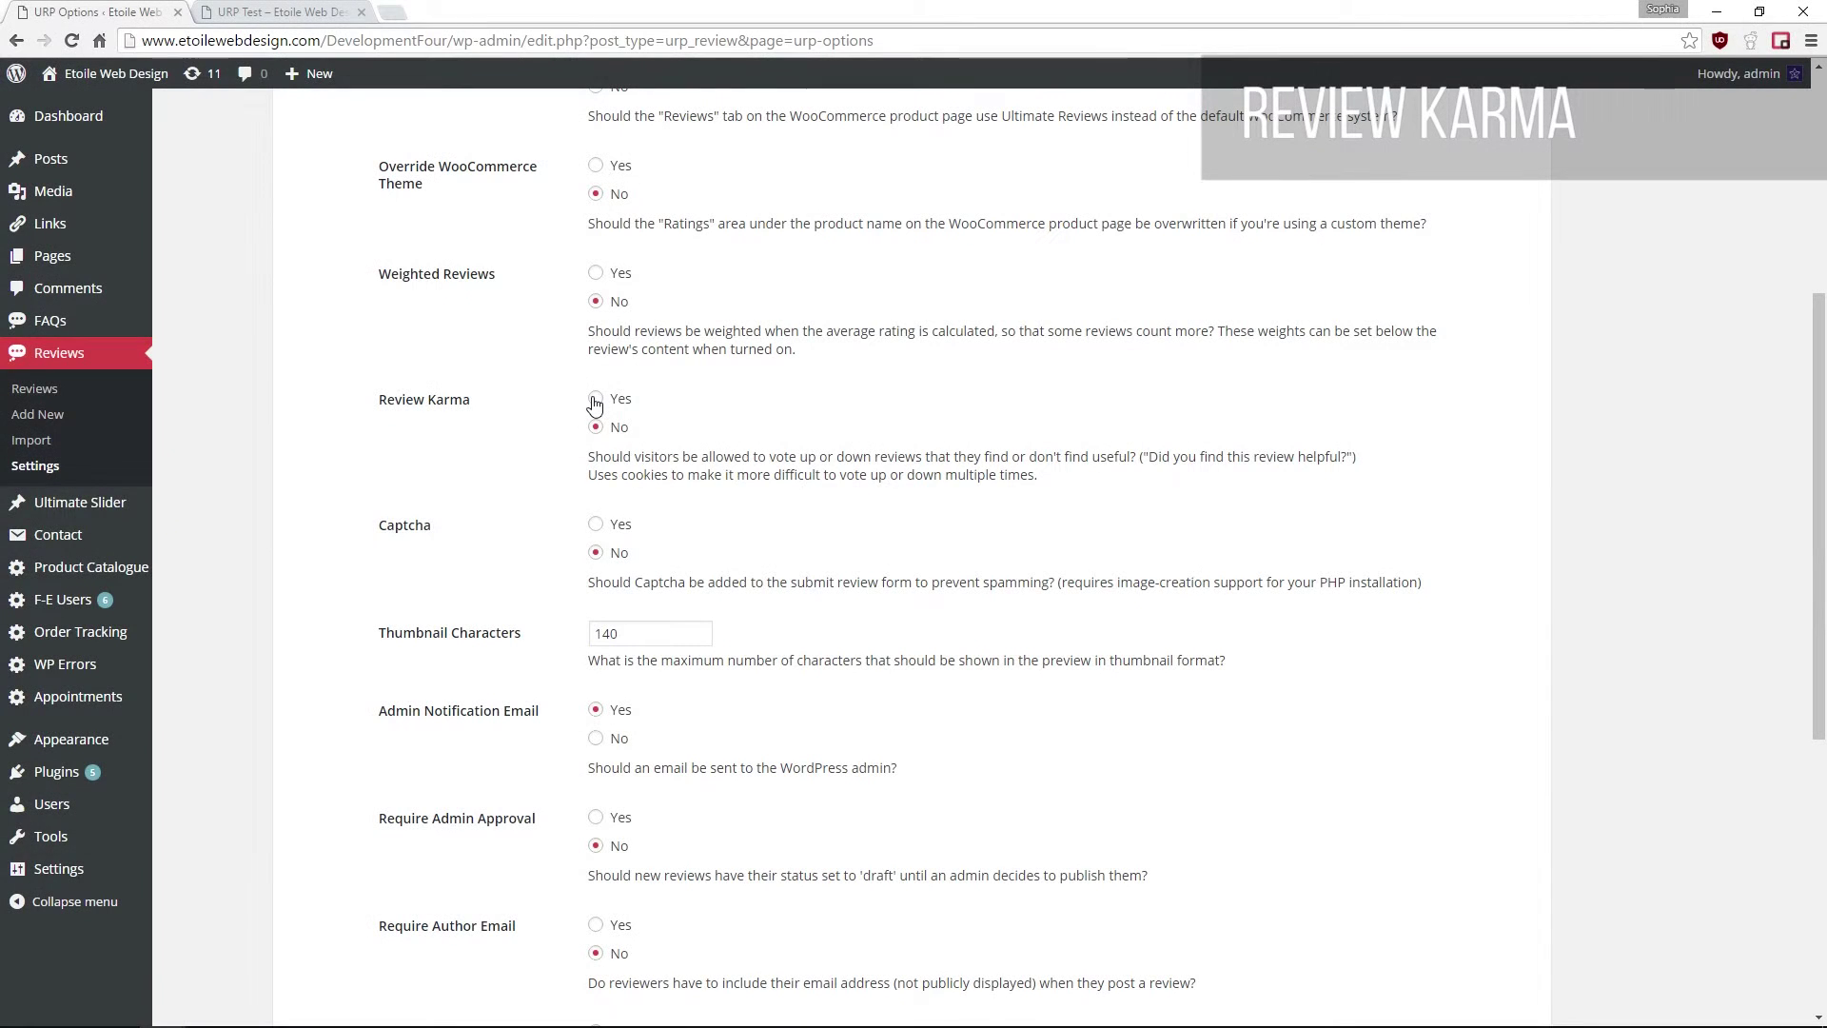
Step: Enable Review Karma and up-vote the Best visuals review on the test page
click(593, 400)
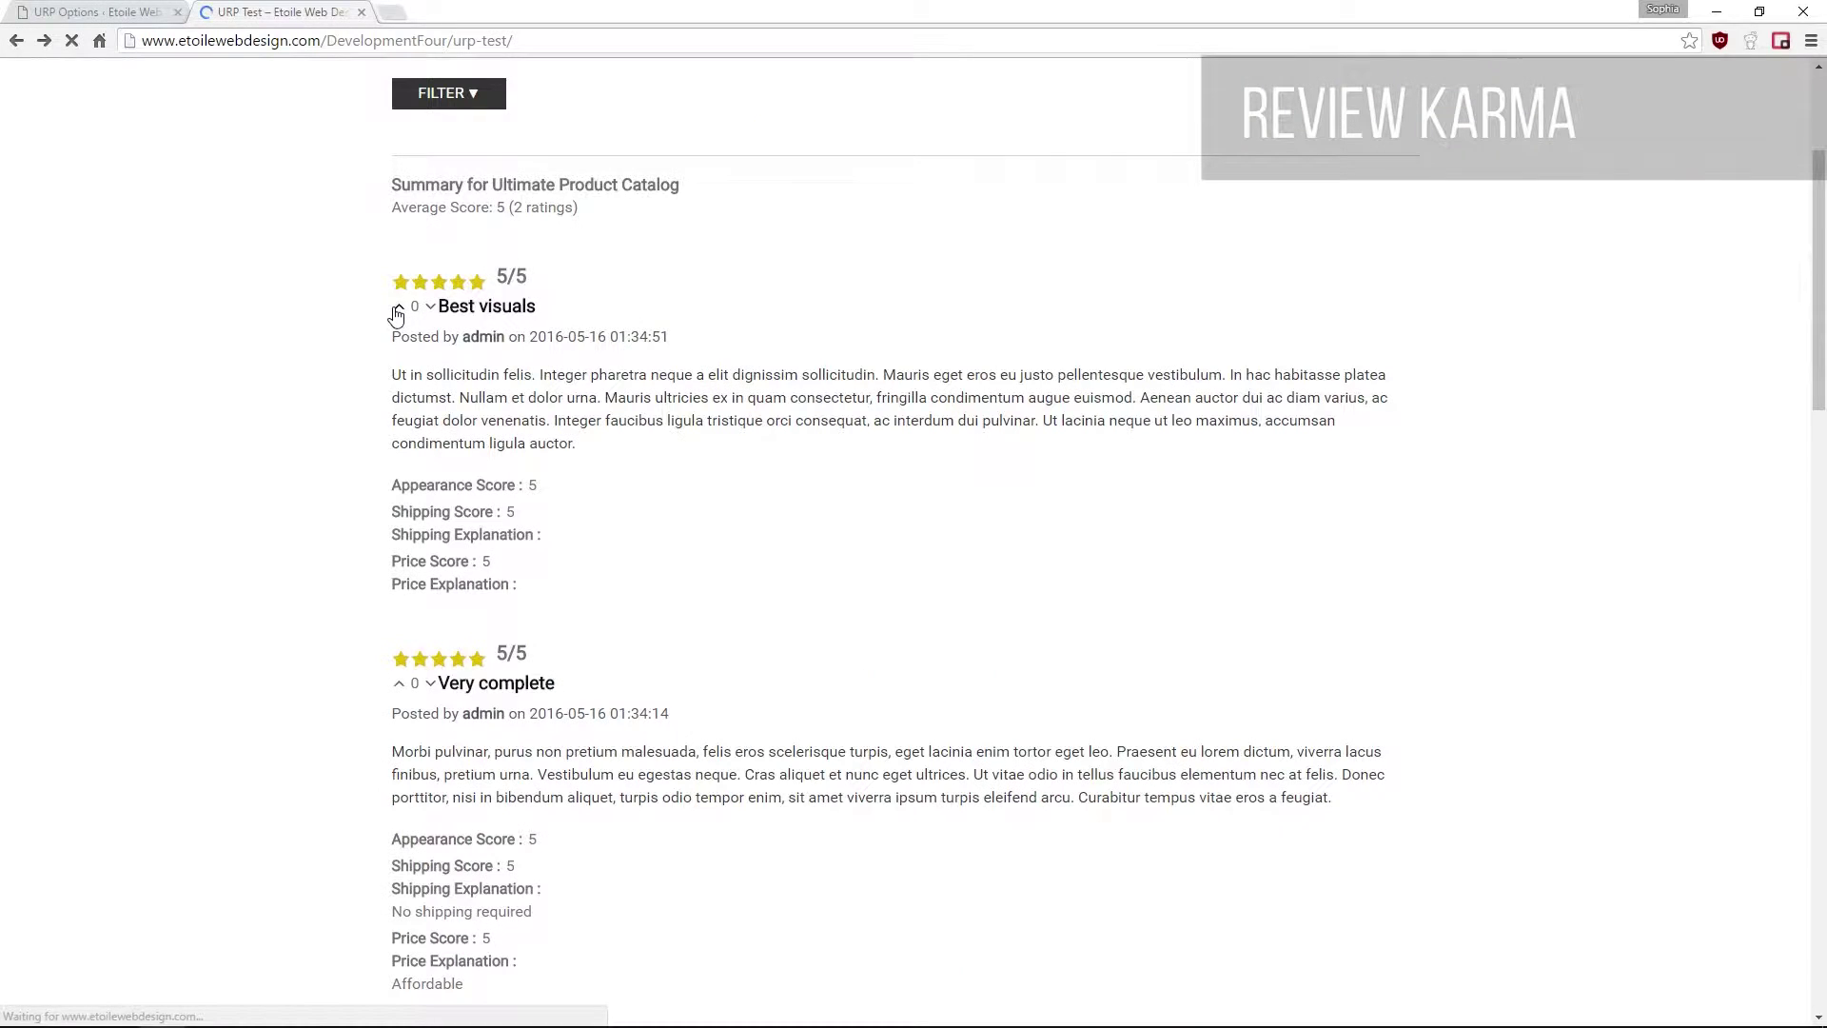
click(398, 308)
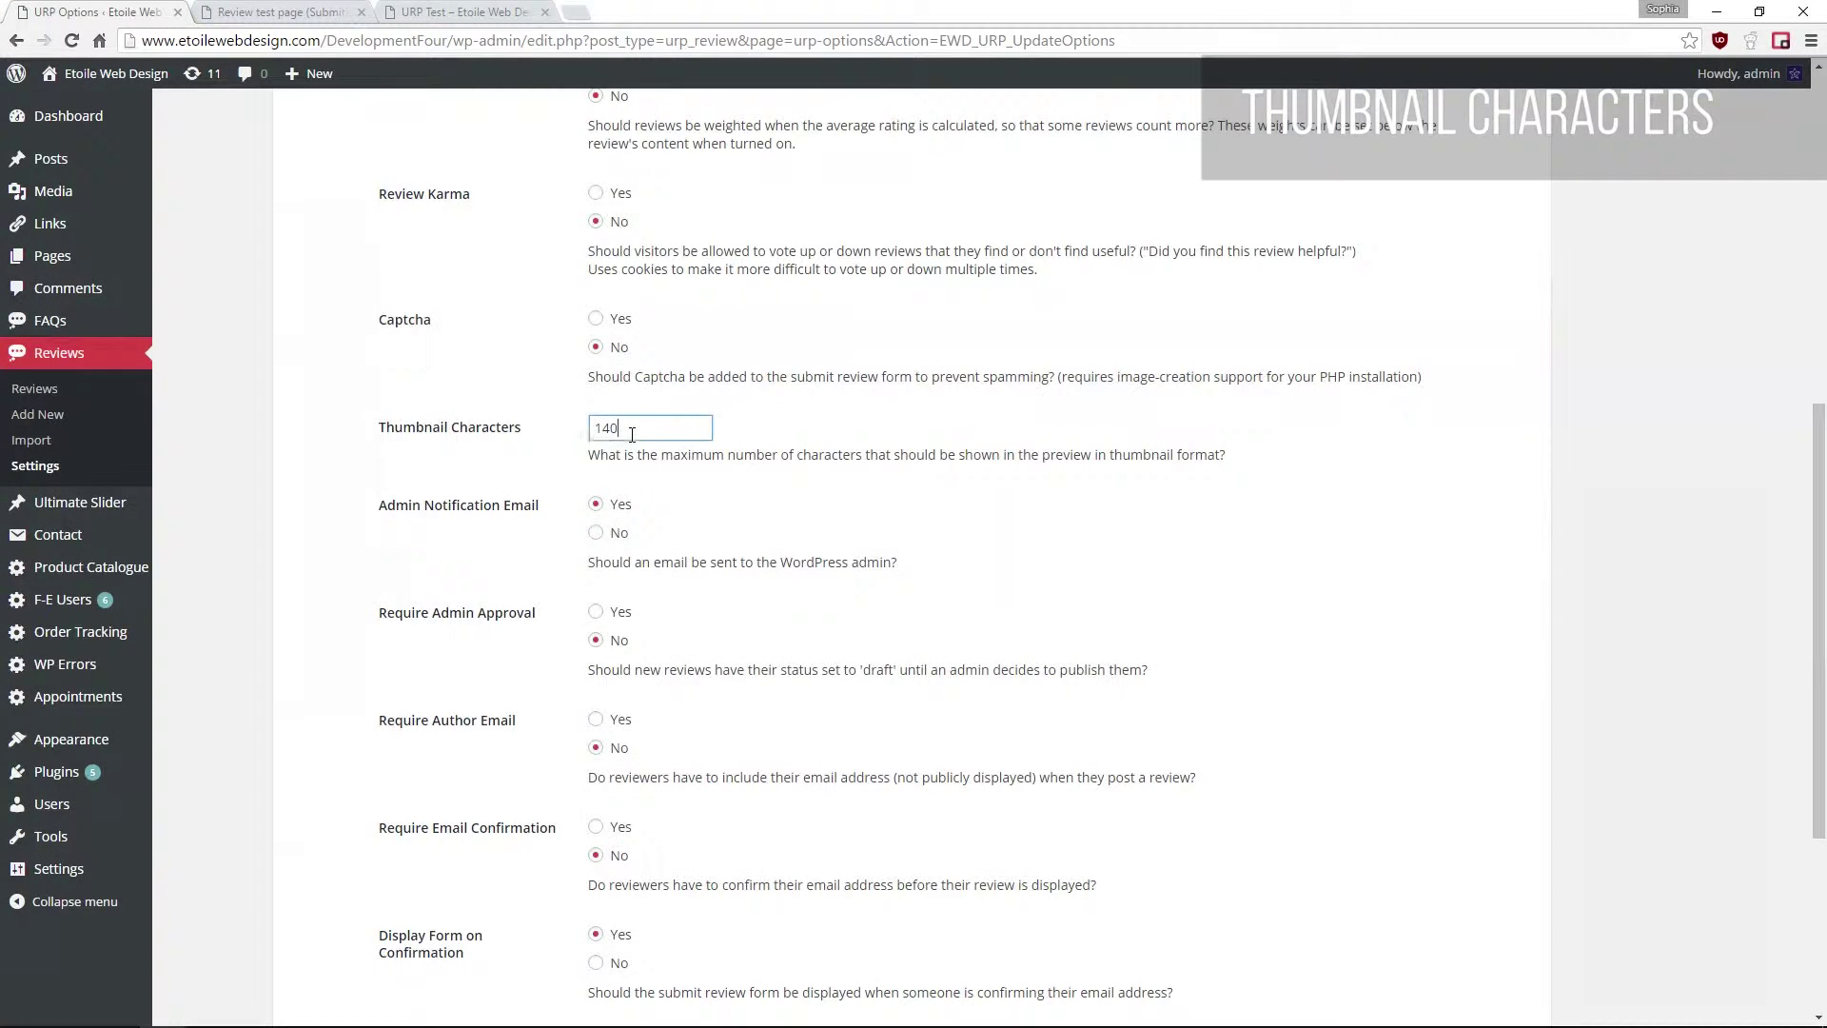
Step: Change Thumbnail Characters from 140 to 50 and scroll the test page's short previews
drag(624, 428, 576, 446)
text(50)
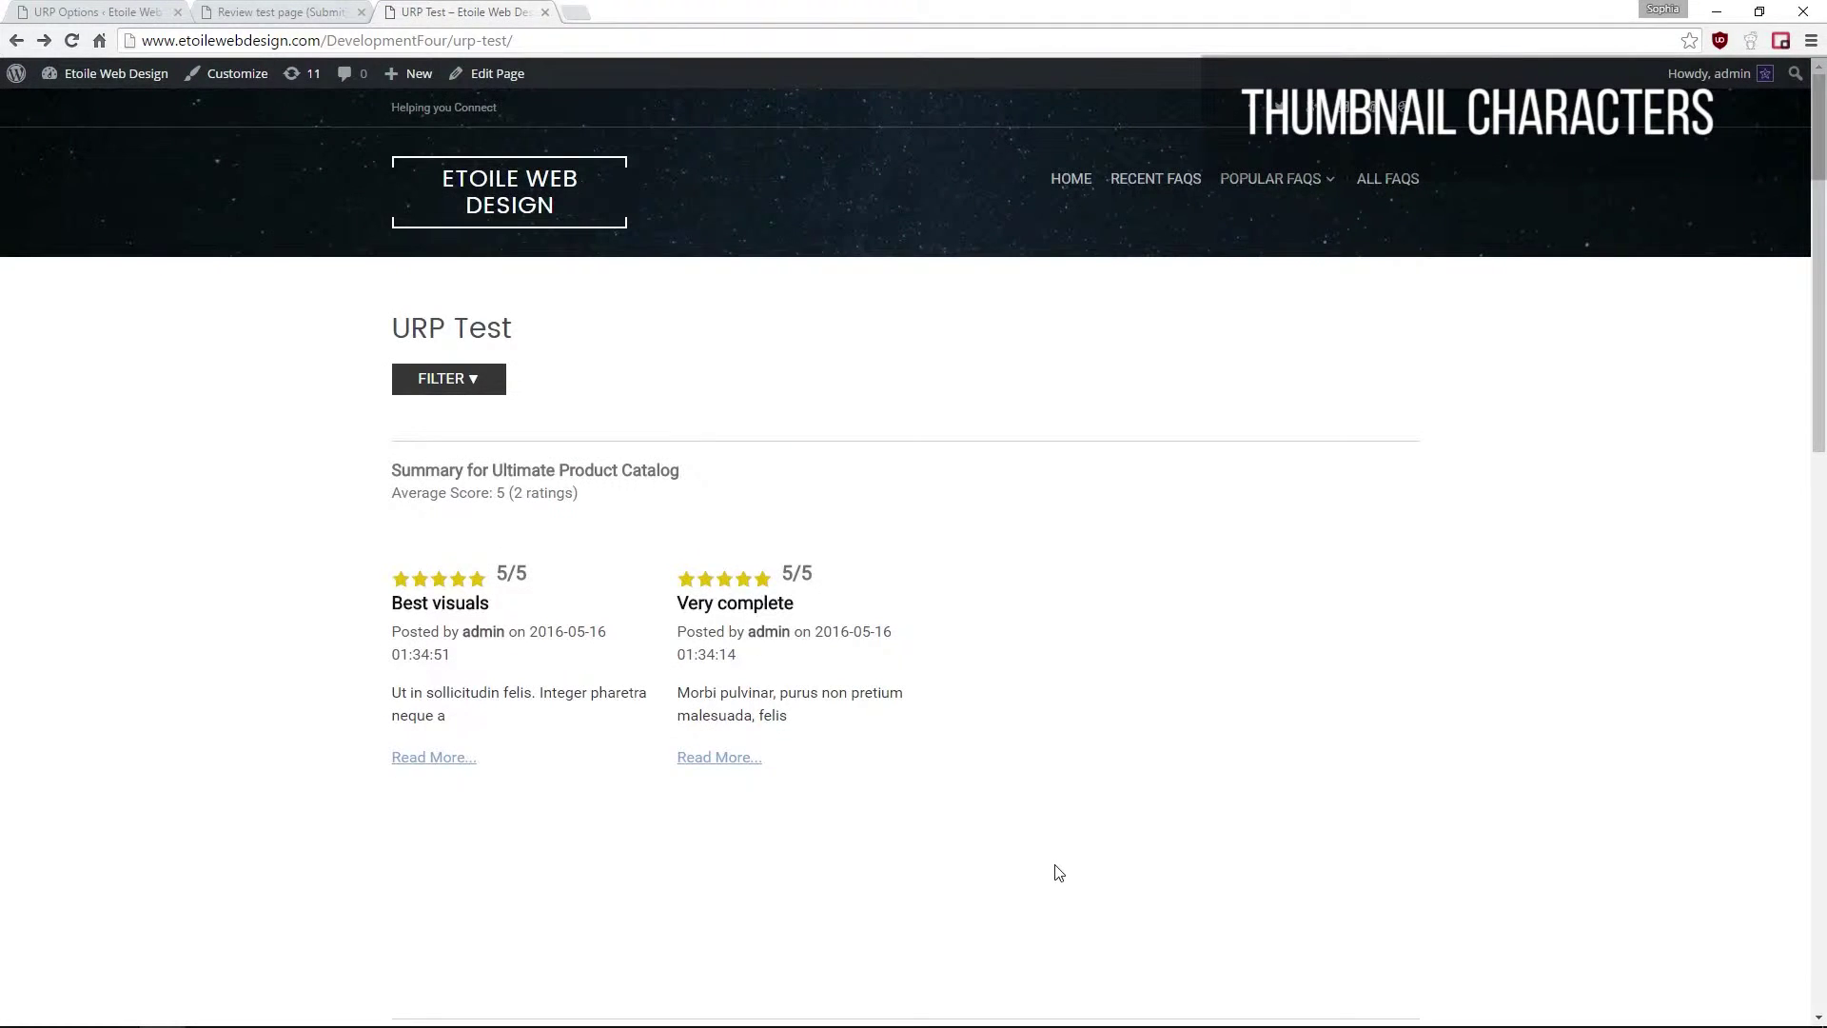
scroll(1058, 872, down, 1)
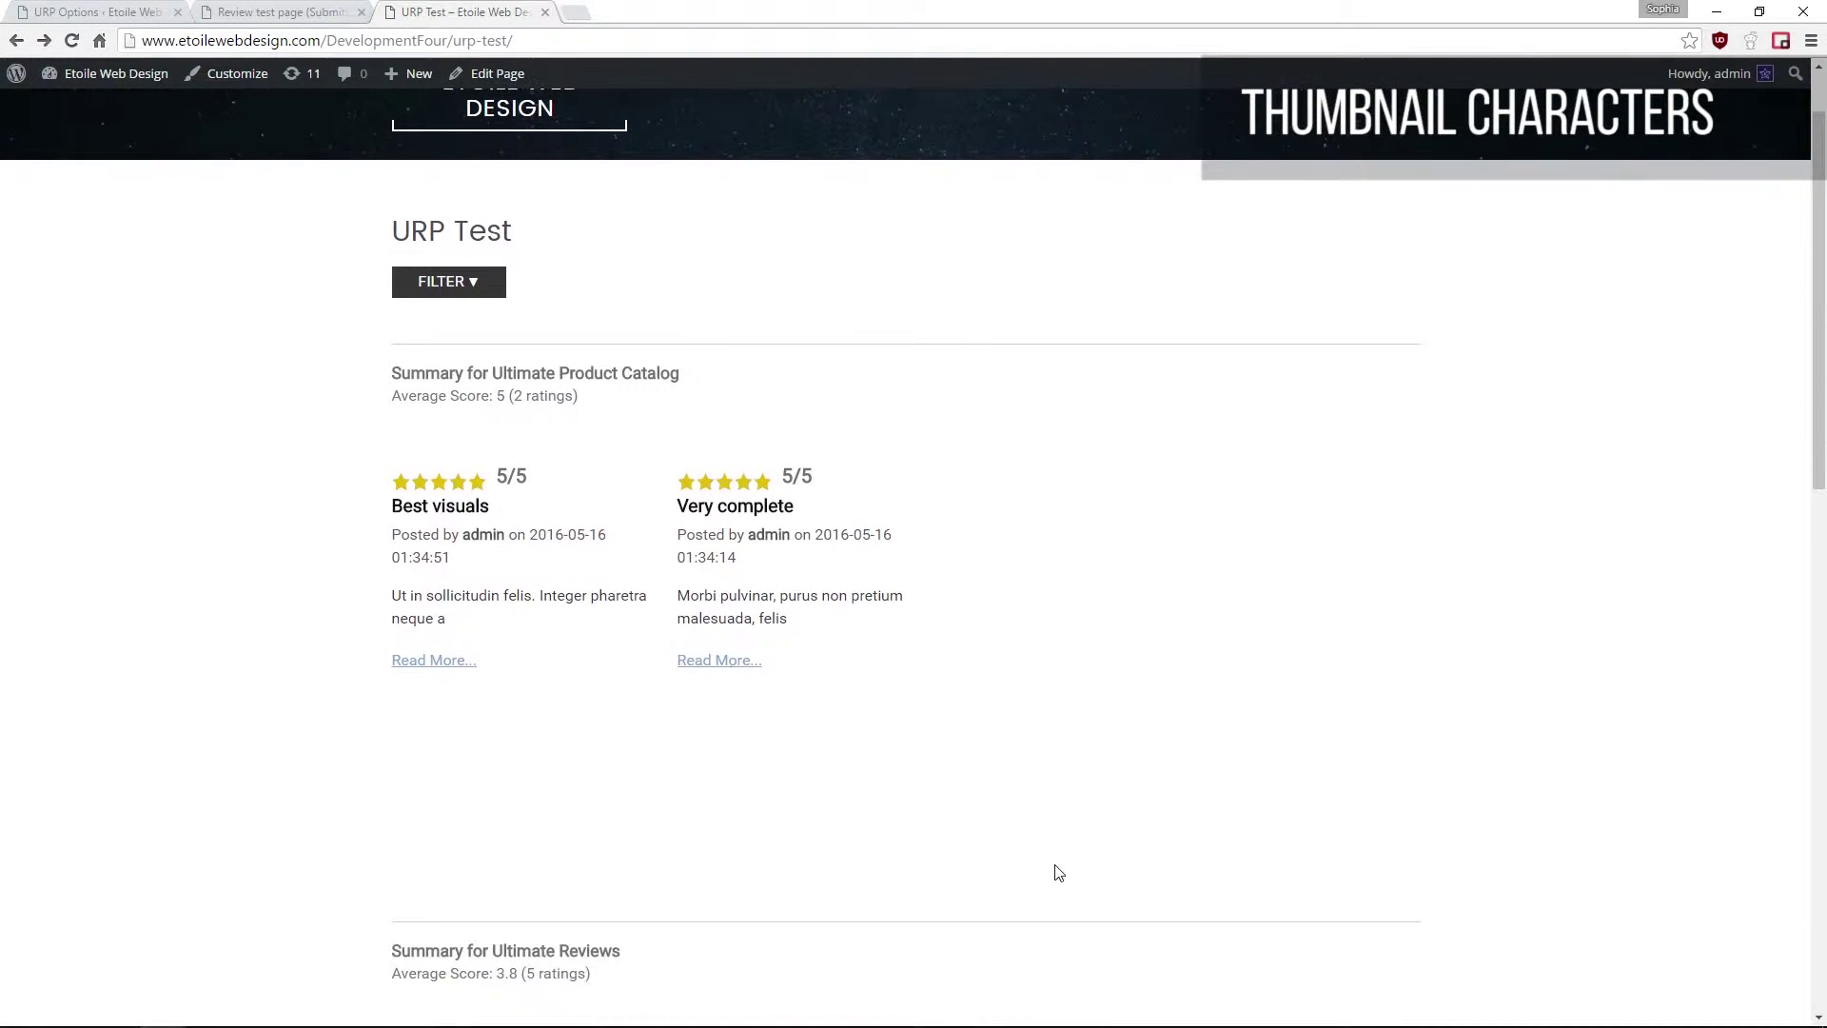
scroll(1059, 872, down, 3)
scroll(1058, 872, down, 1)
scroll(1058, 872, down, 1)
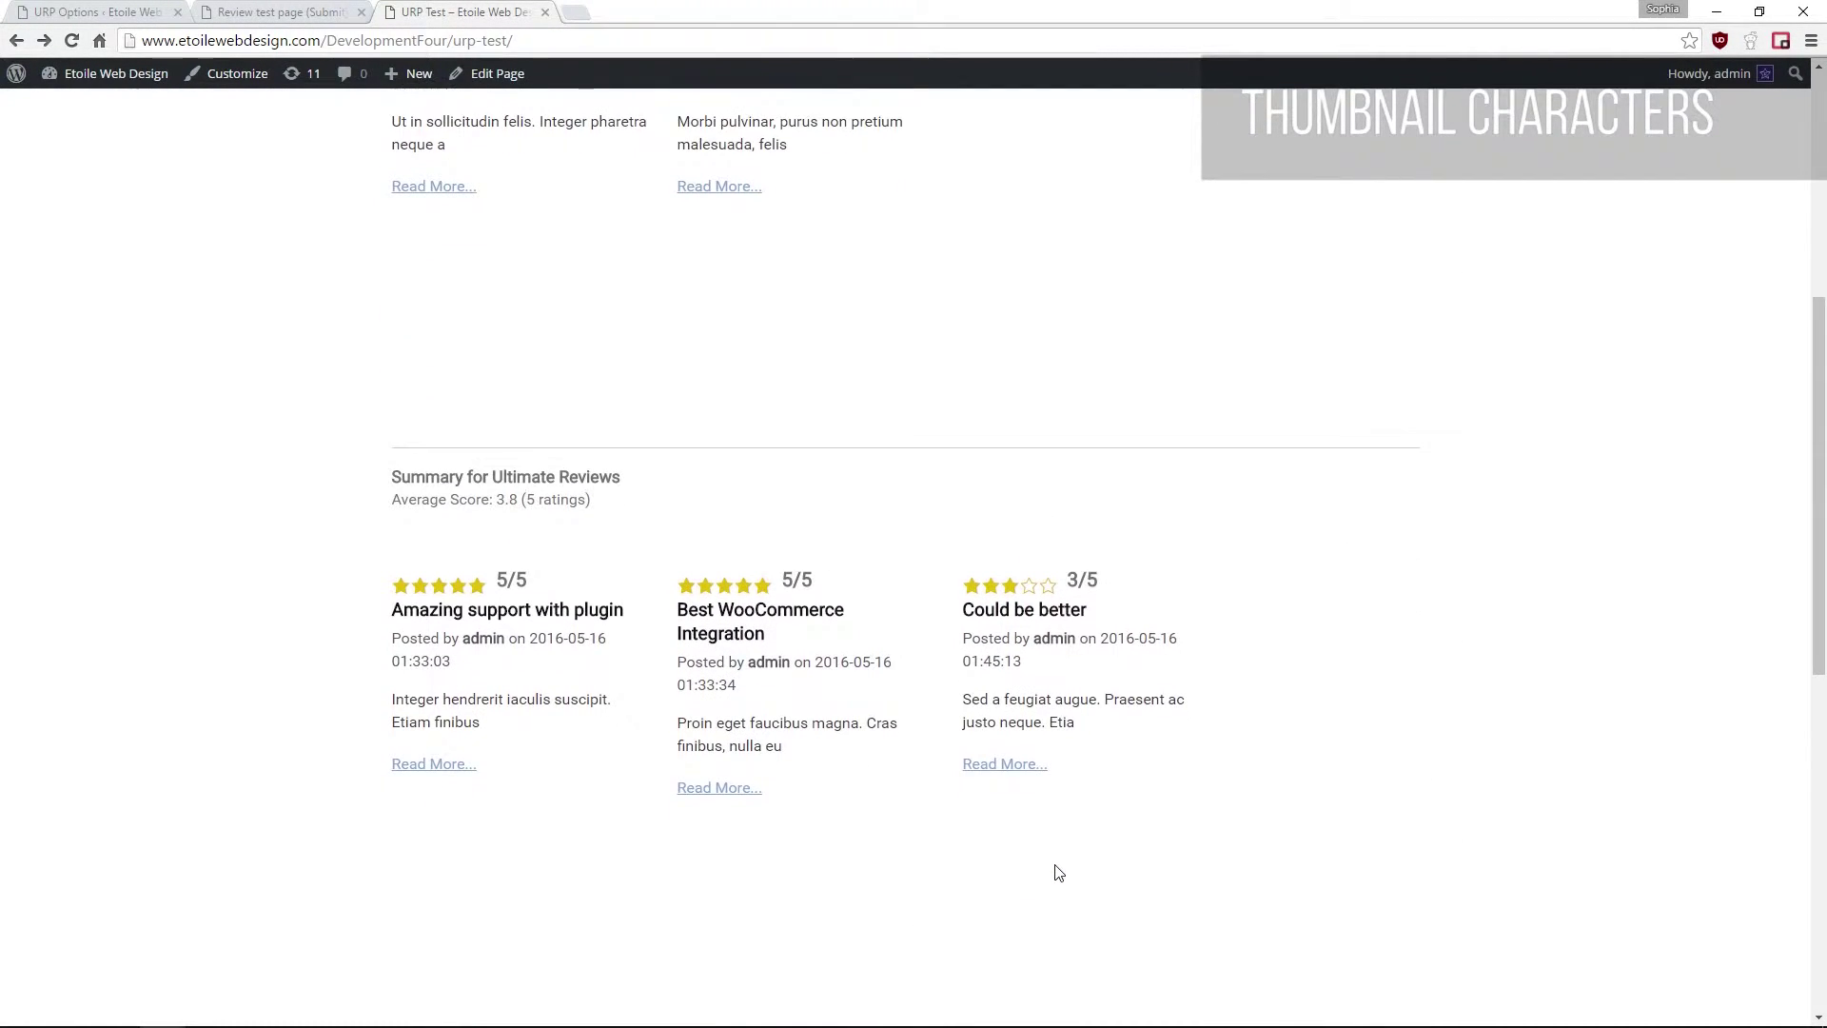
scroll(1059, 872, down, 1)
scroll(1059, 871, down, 1)
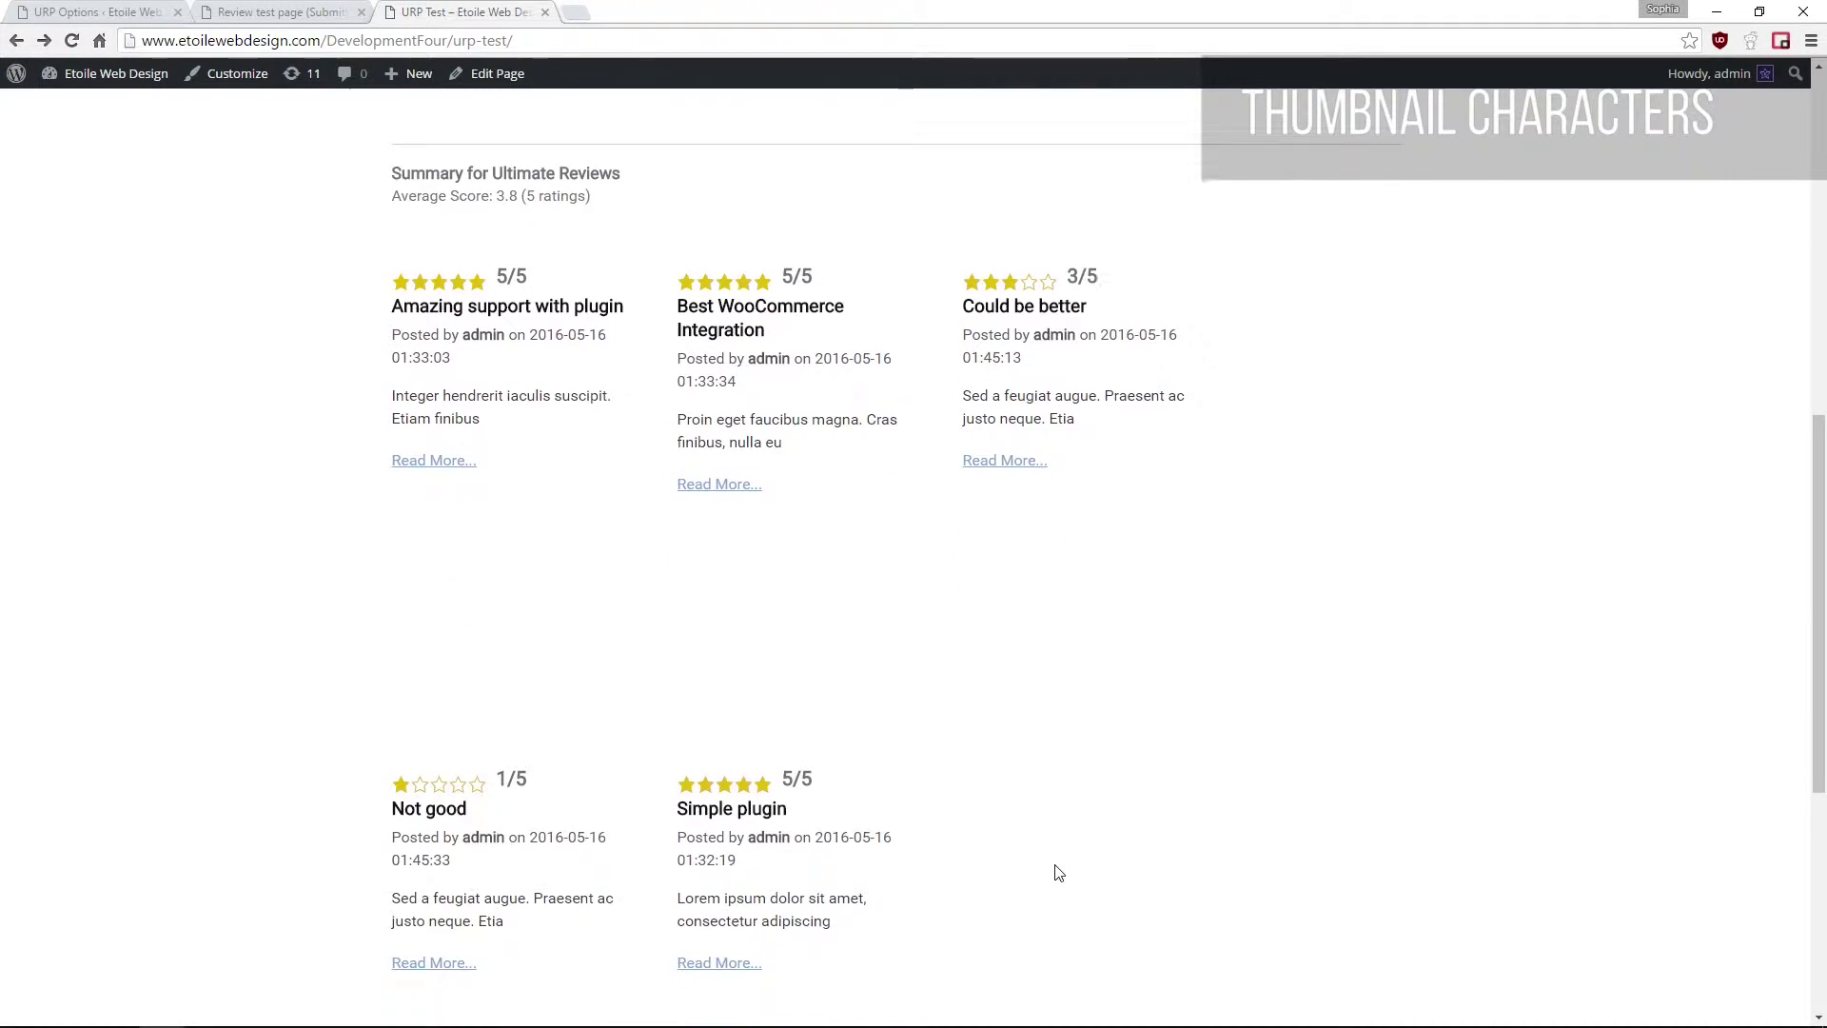
scroll(1059, 872, down, 1)
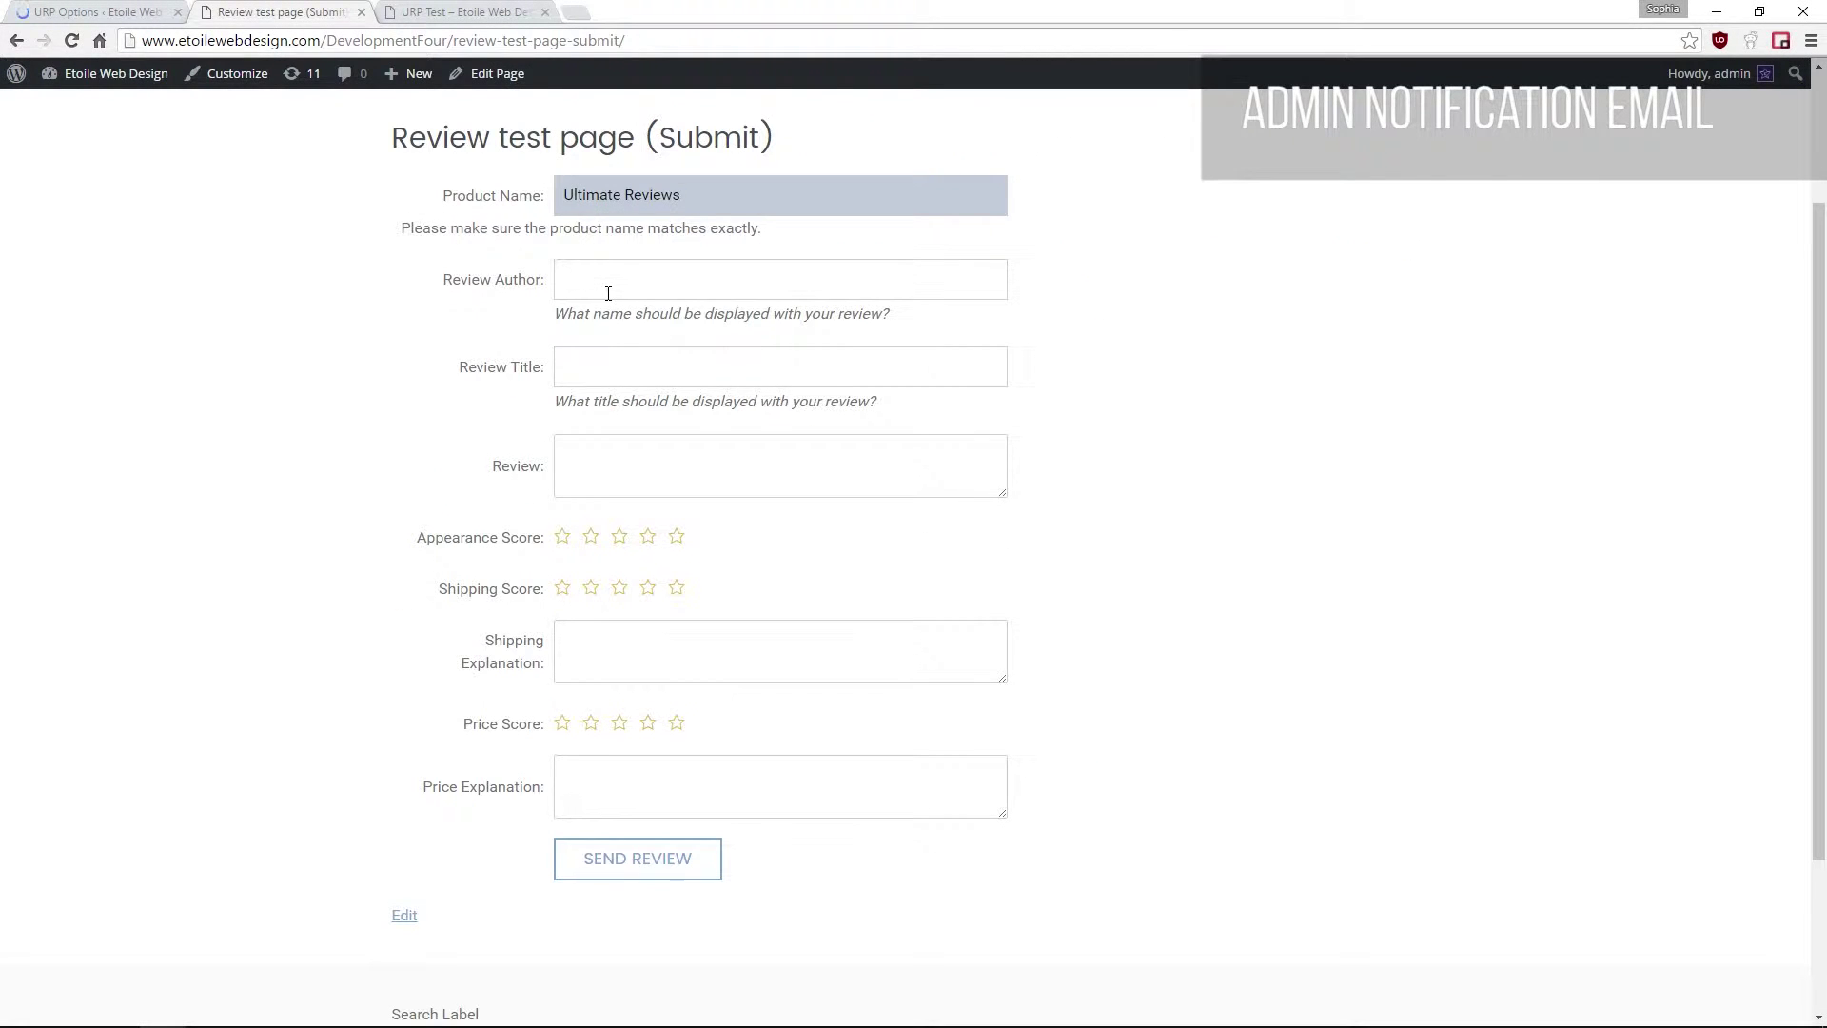
Step: Enter author 'n' in the review form, require admin approval, and open the Great plugin! draft
click(608, 292)
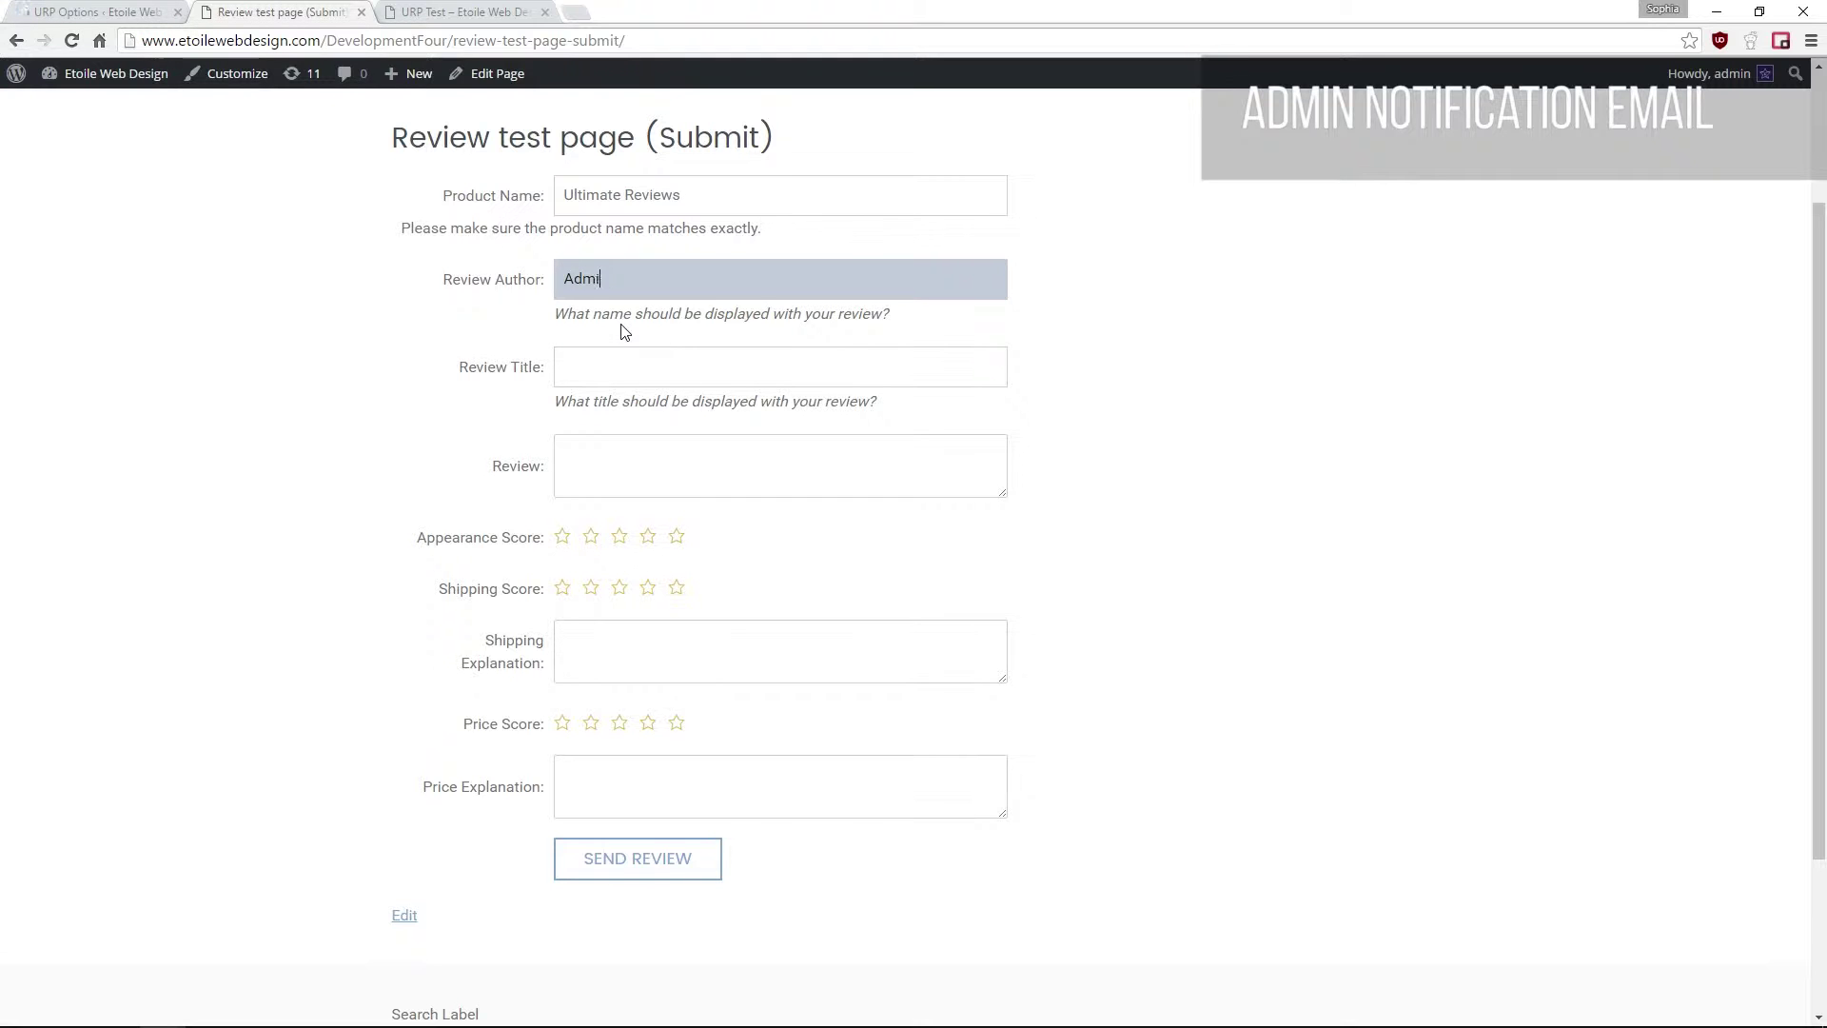
text(n)
key(Tab)
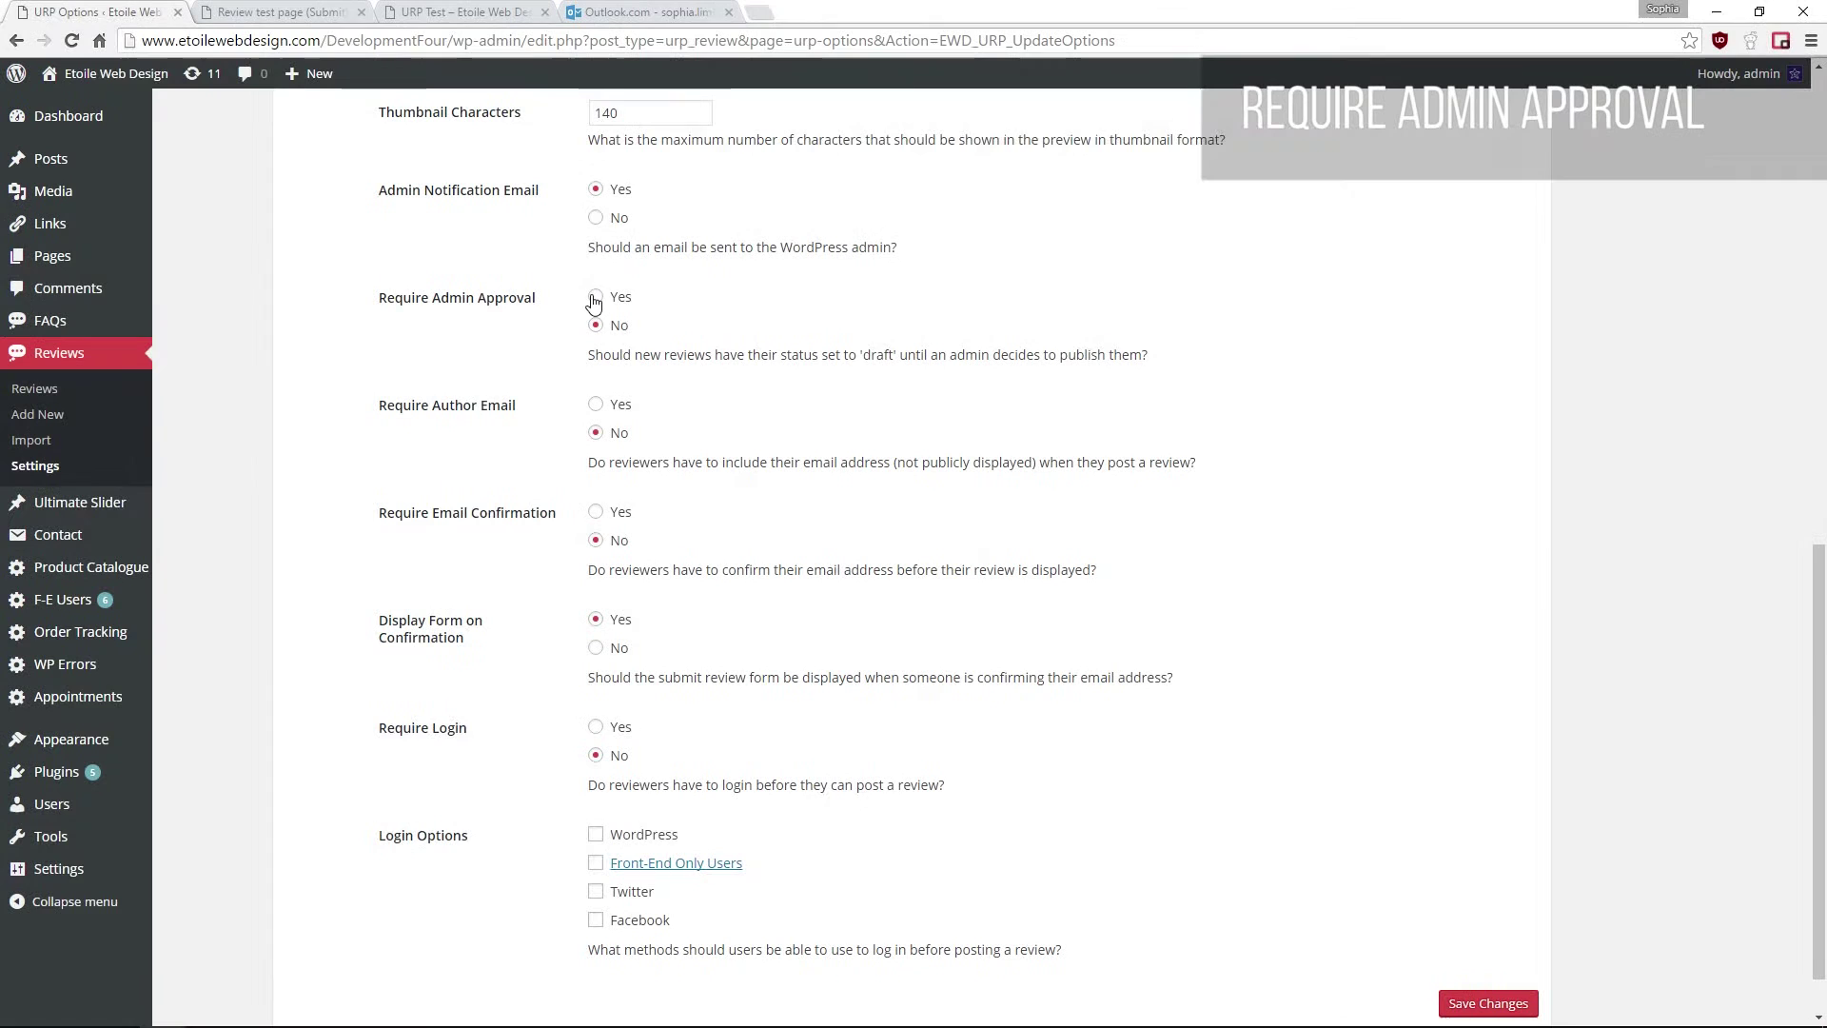
click(595, 297)
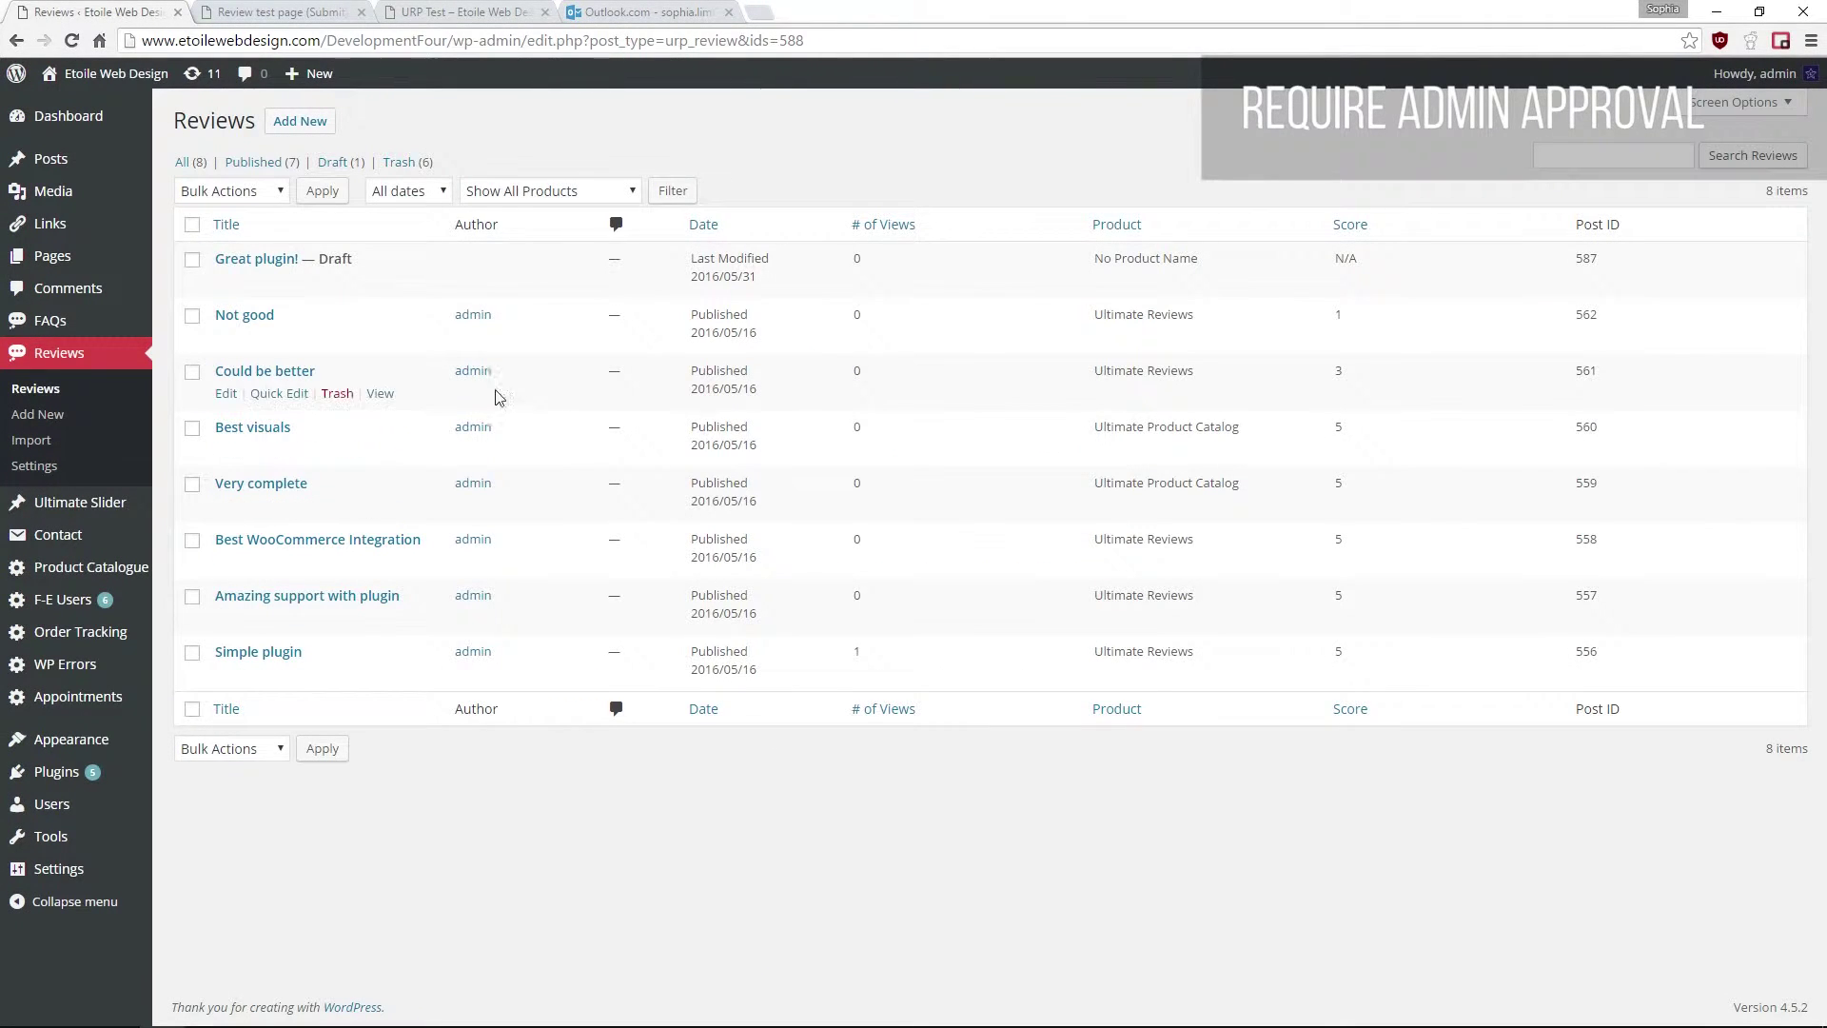
mouse_move(312, 268)
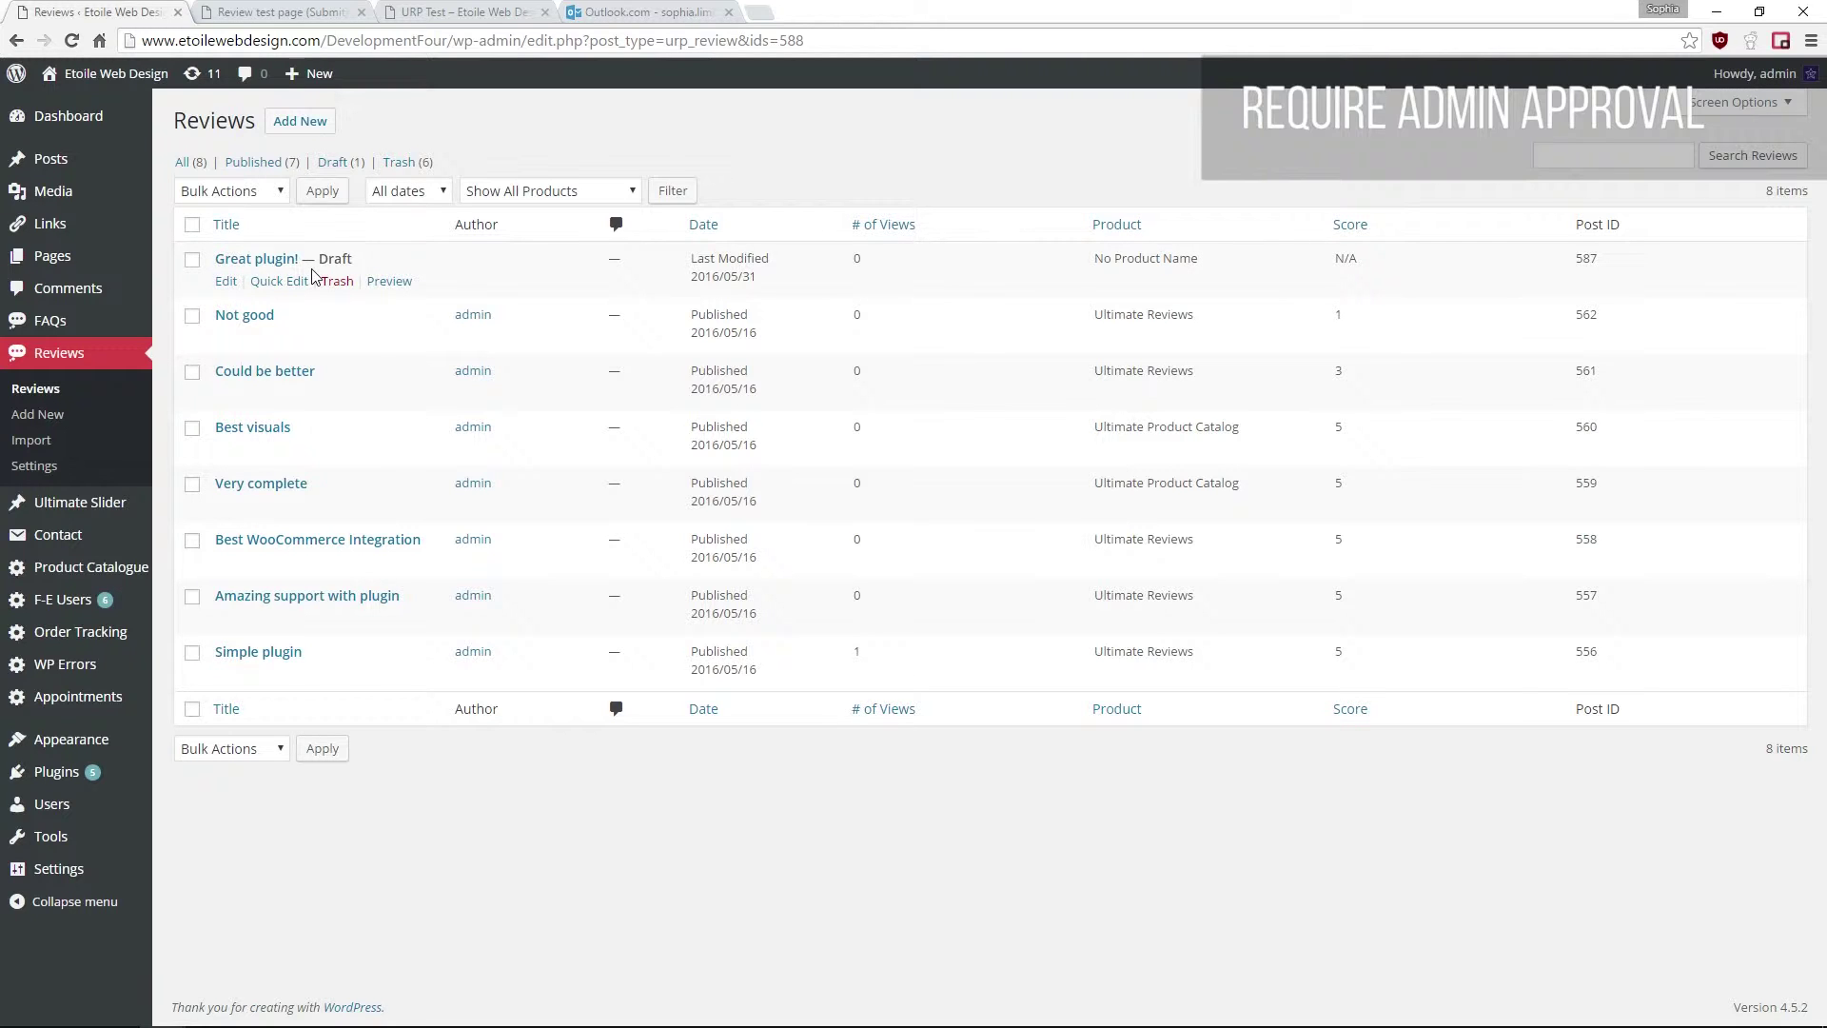
click(289, 270)
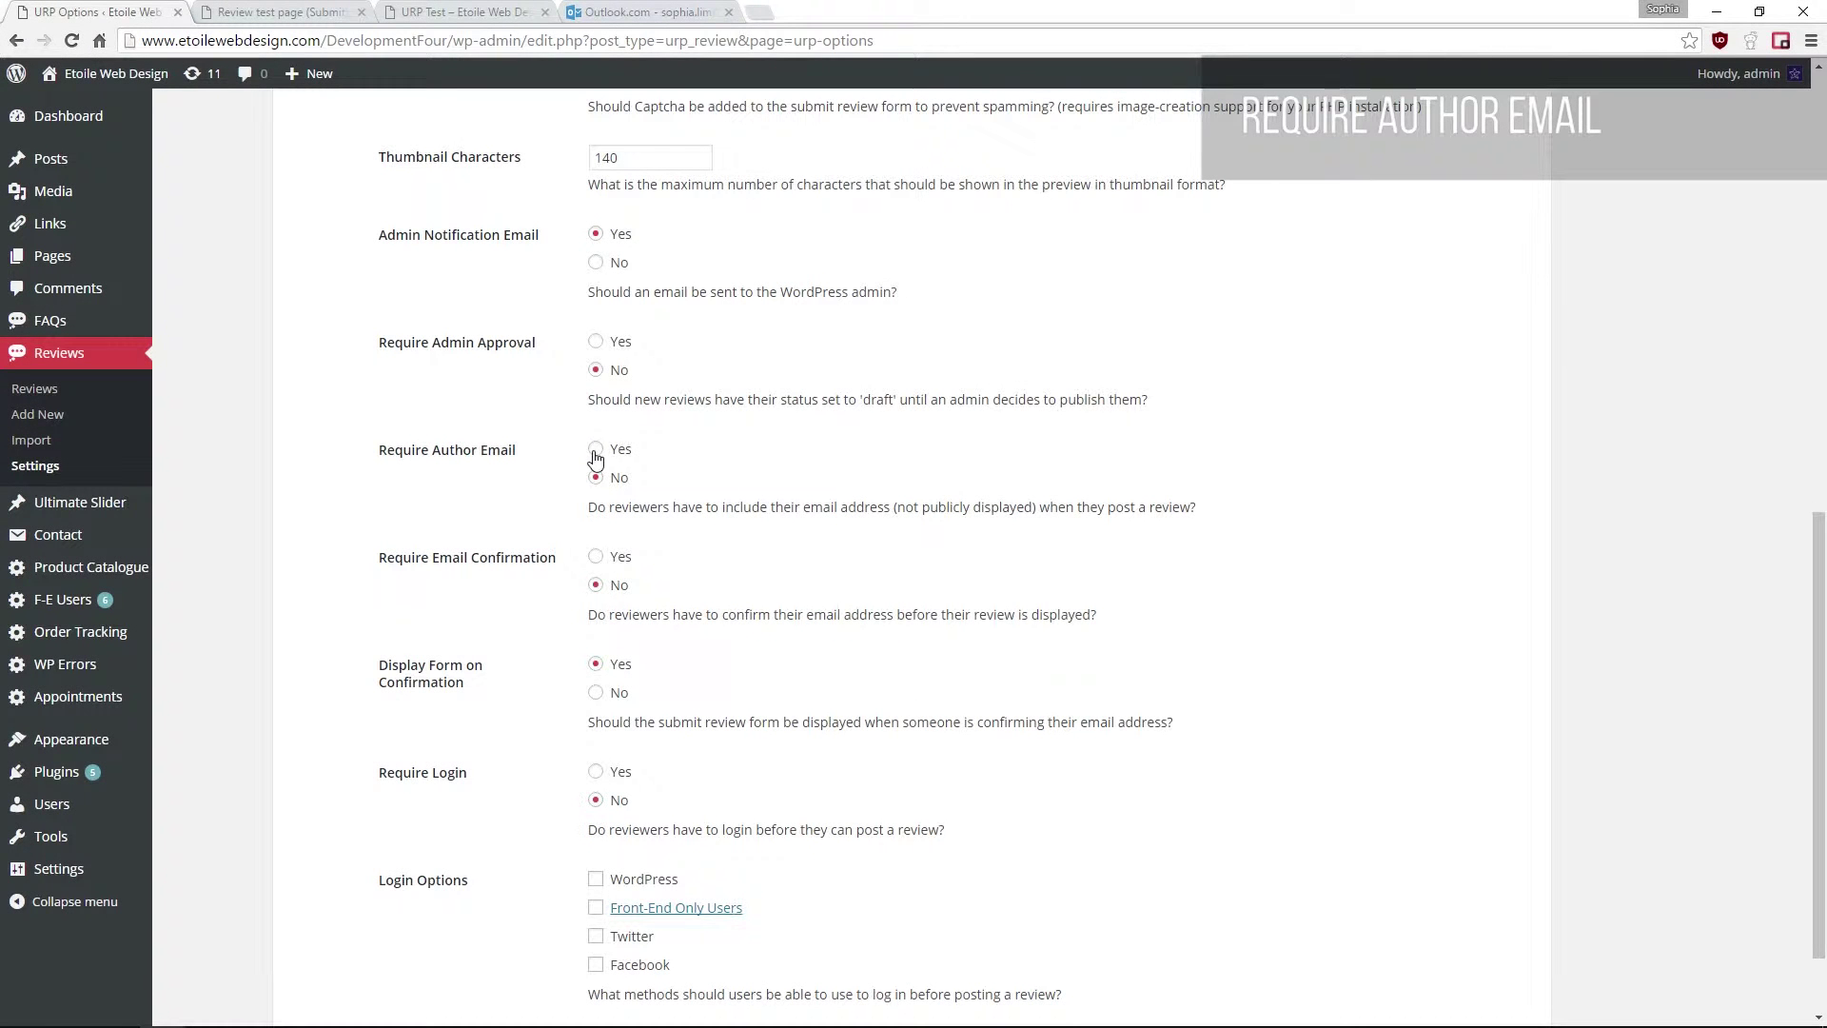
Step: Set Require Author Email to Yes and scroll the Submit page's form to see the email field
click(596, 449)
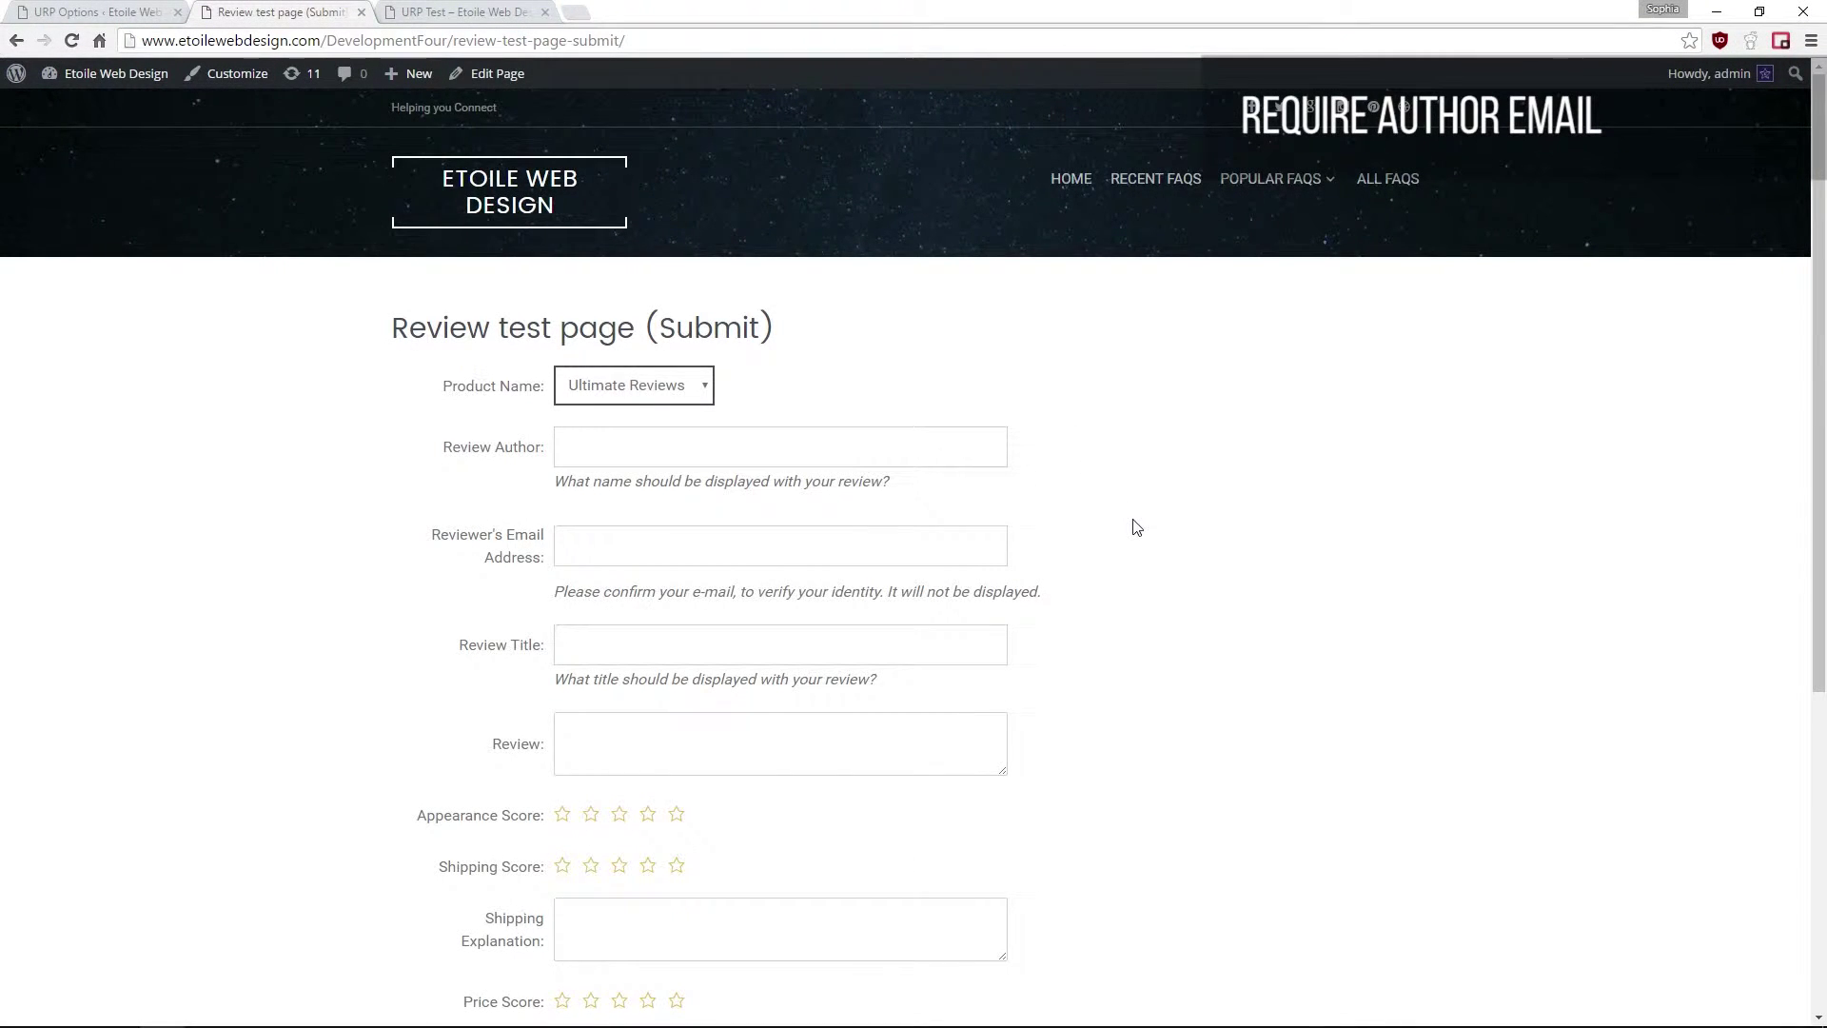
scroll(1136, 526, down, 1)
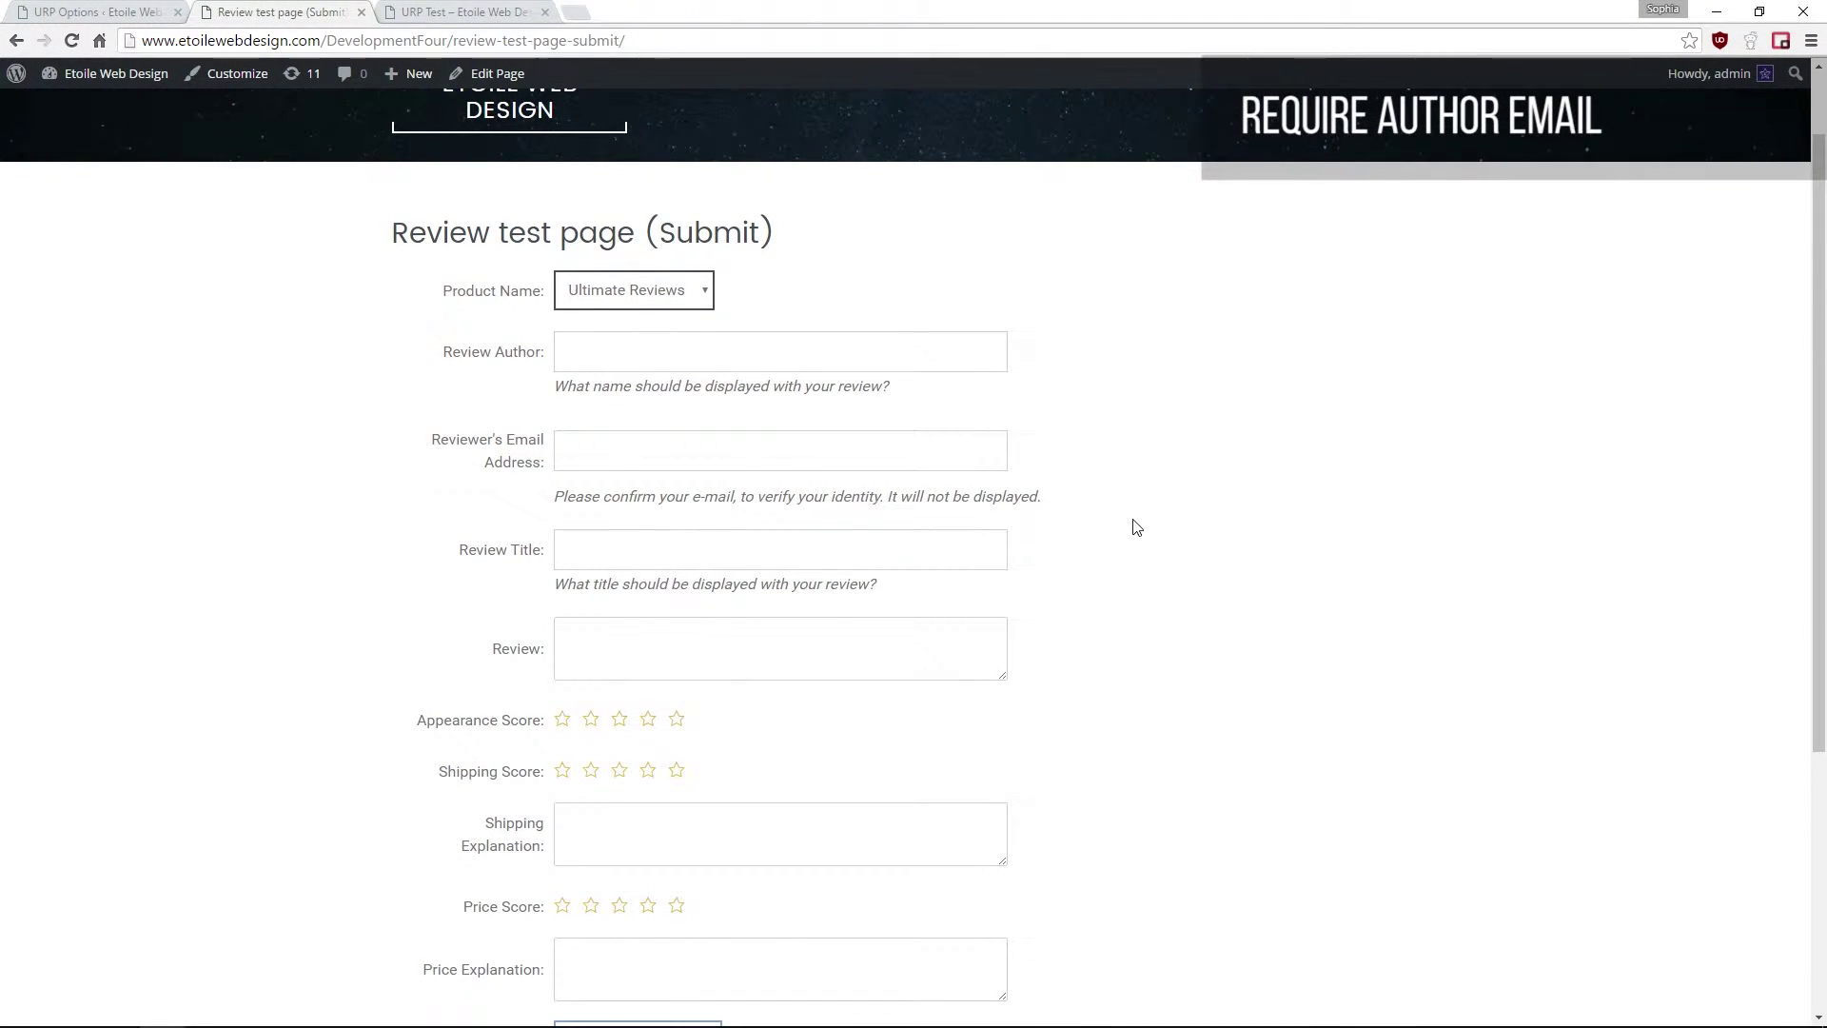
scroll(1136, 527, down, 1)
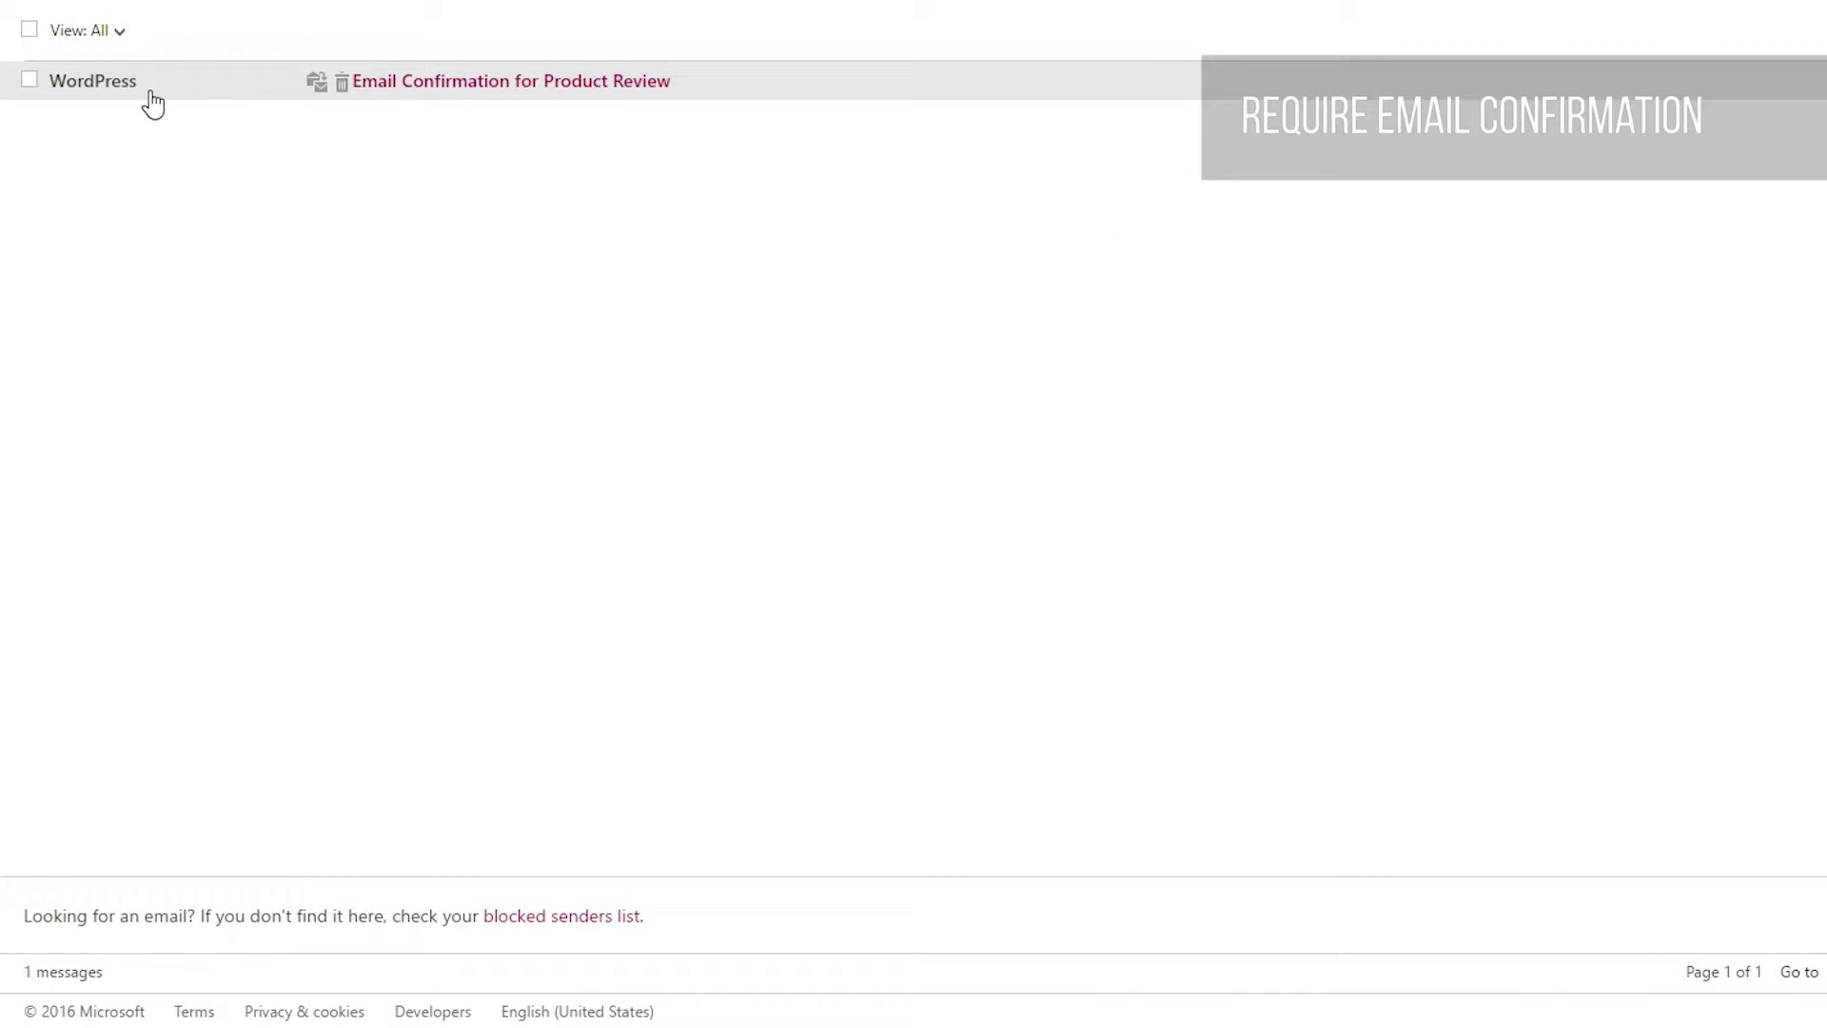
Step: Open the Email Confirmation for Product Review message and have the junk filter re-check it
click(152, 95)
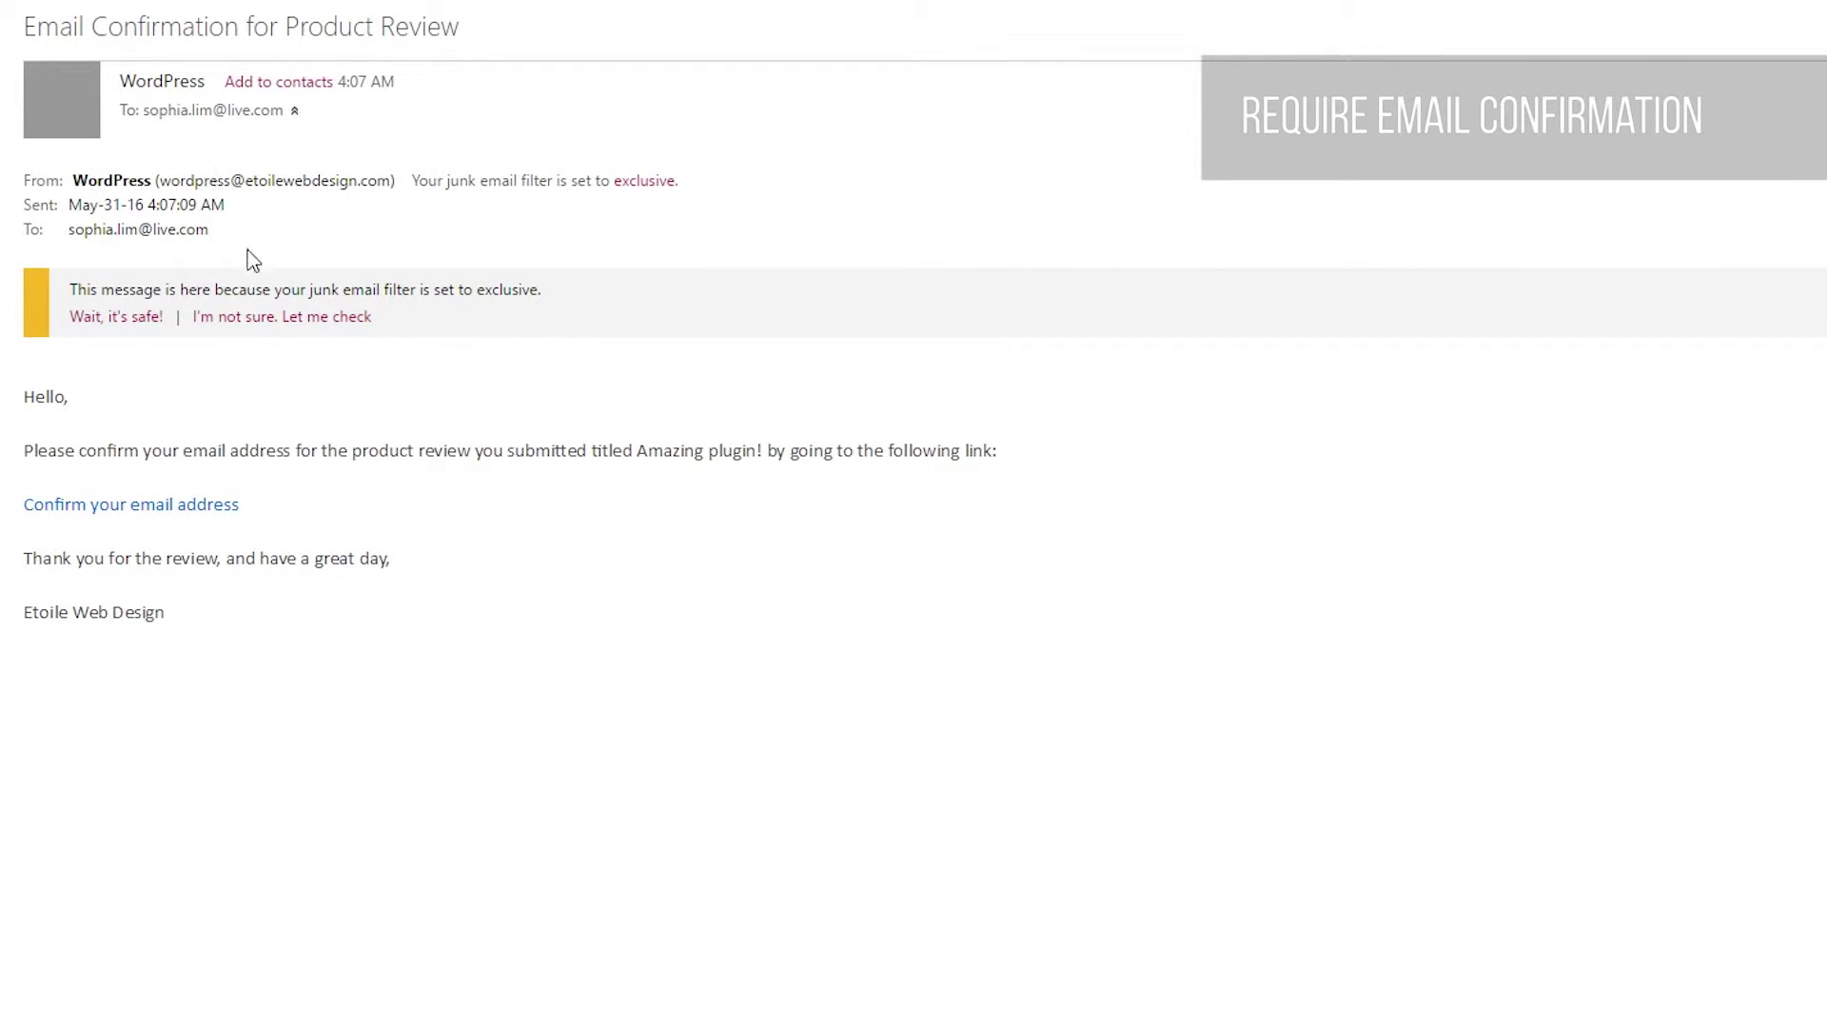
click(293, 318)
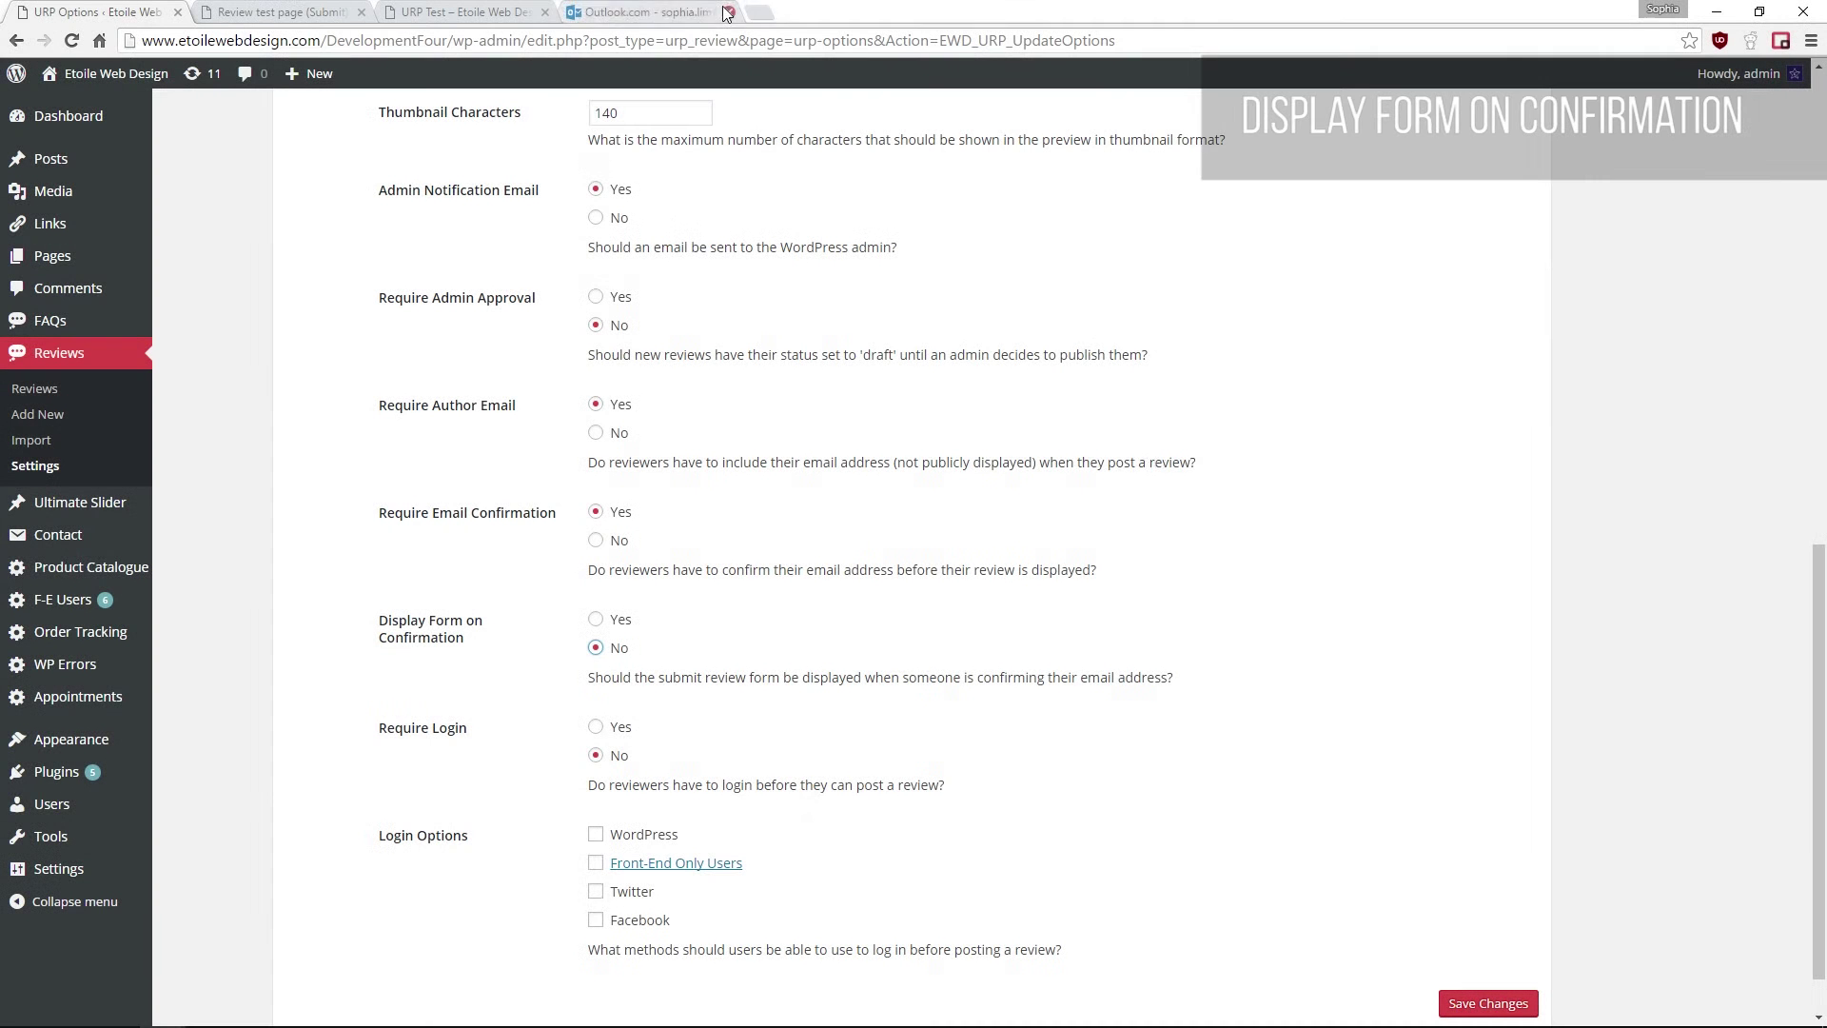
Step: Enable Display Form on Confirmation, then confirm the email address from the Outlook.com message
click(596, 619)
mouse_move(342, 80)
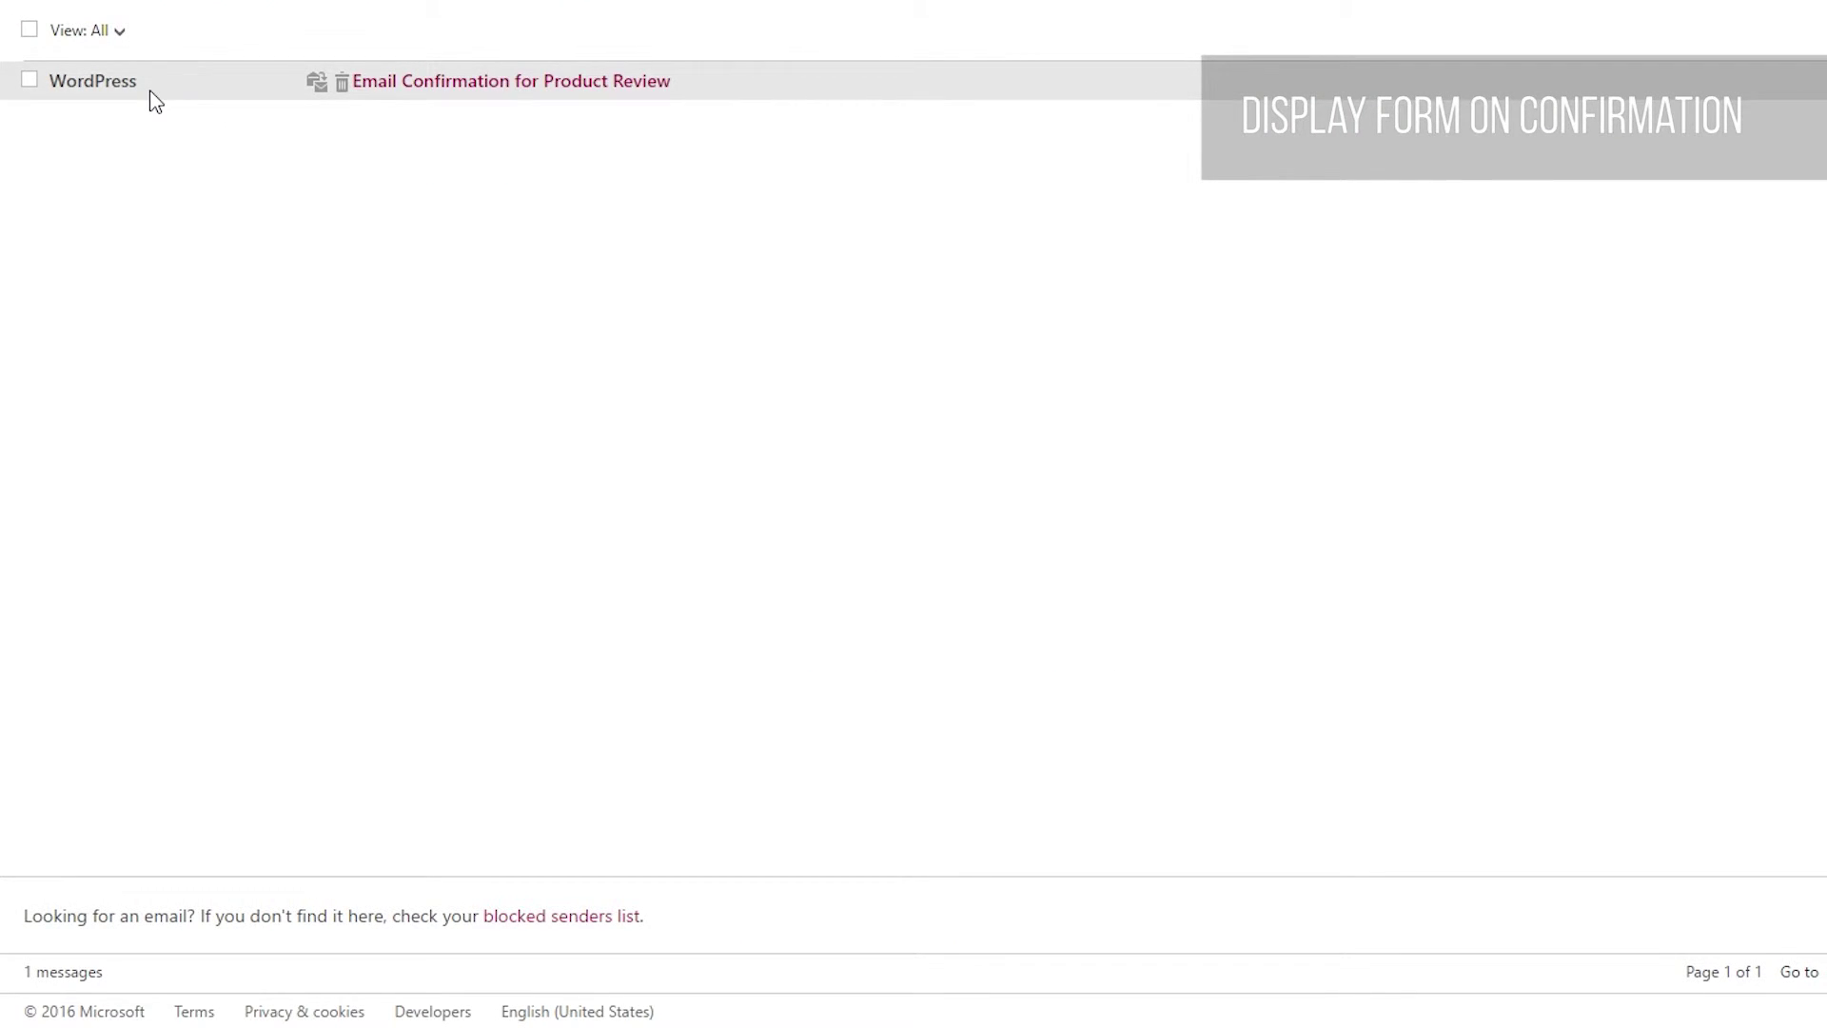
click(152, 103)
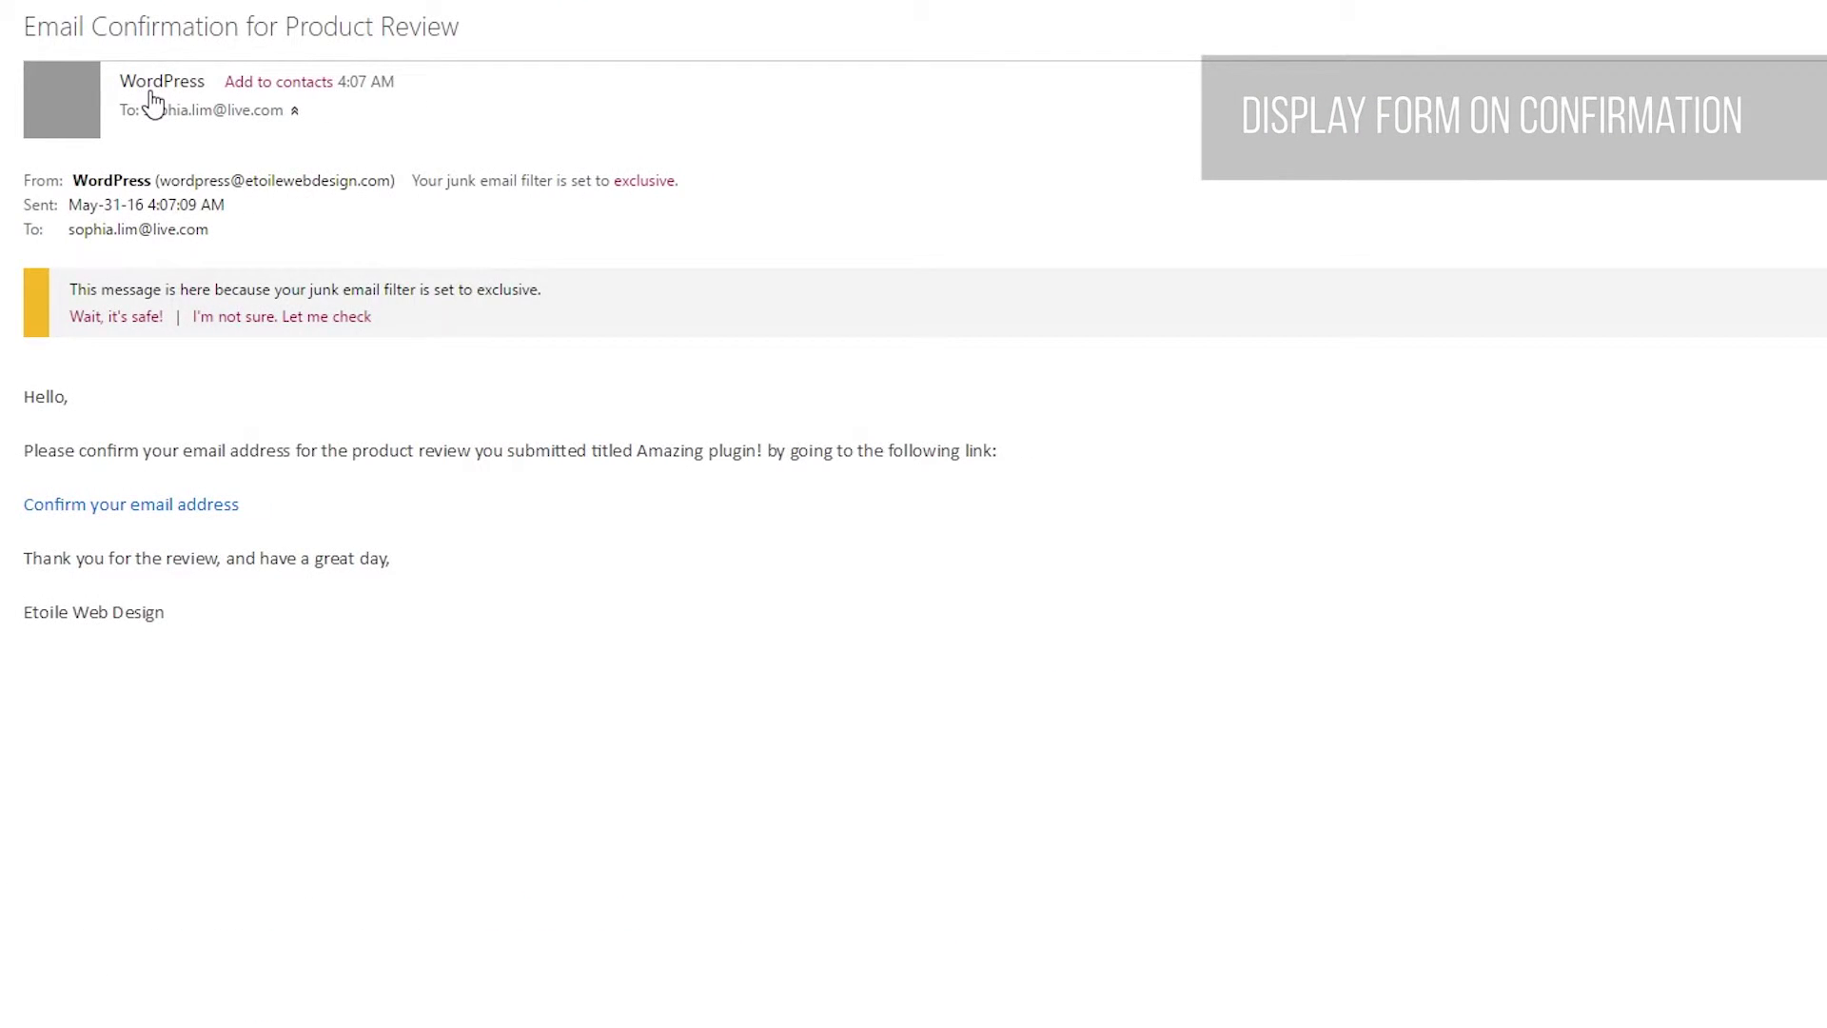
click(294, 320)
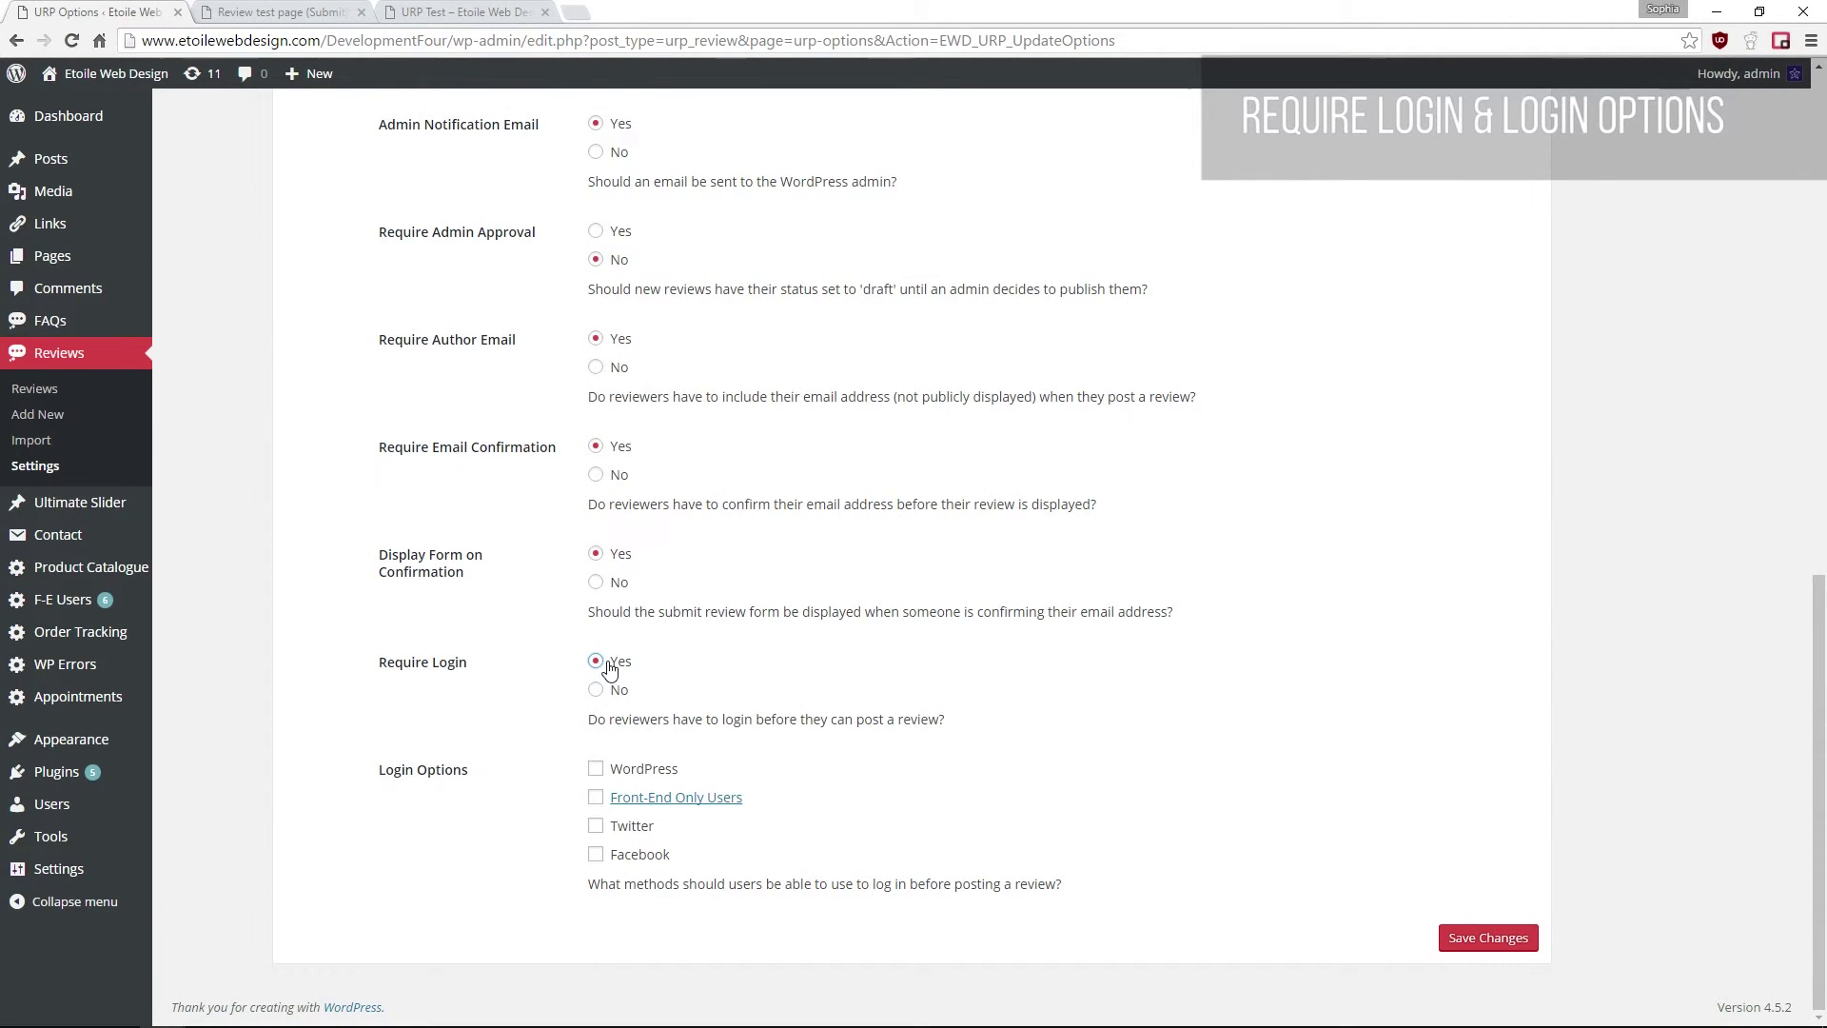
Step: Tick WordPress, Front-End Only Users and Twitter under Login Options, then scroll to the URL fields
click(596, 769)
click(596, 796)
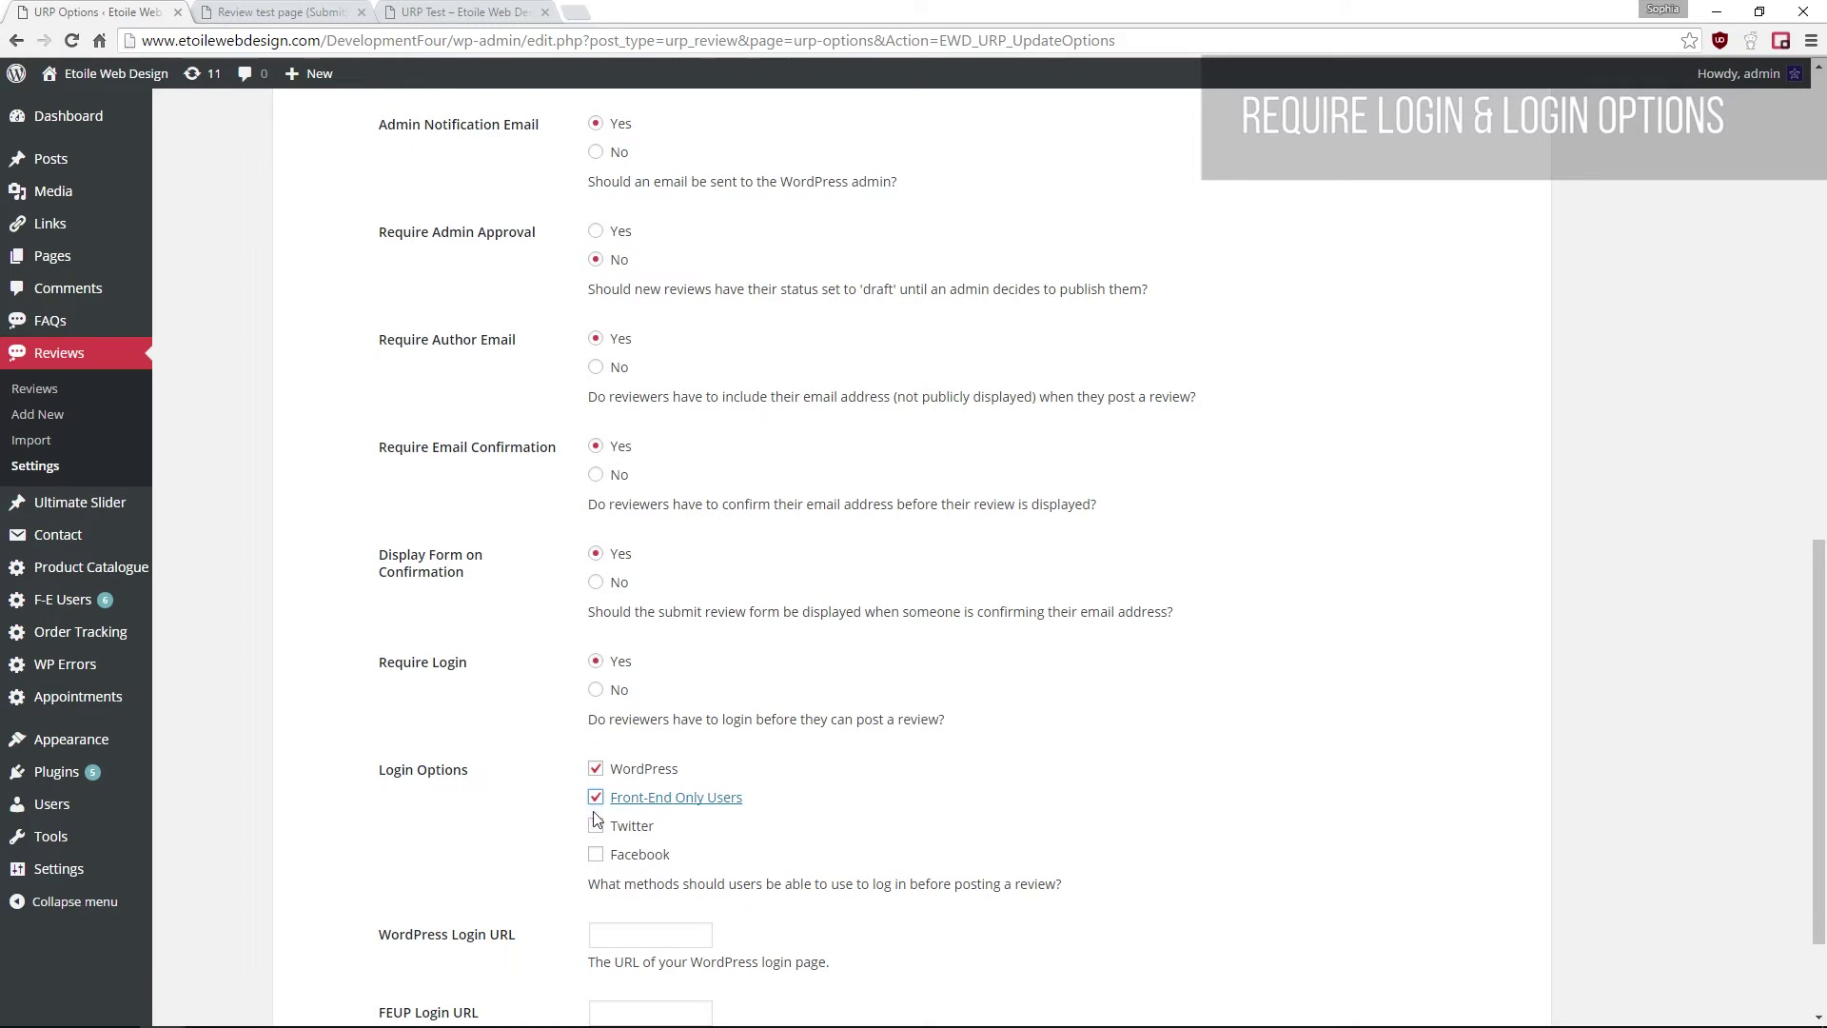
click(596, 826)
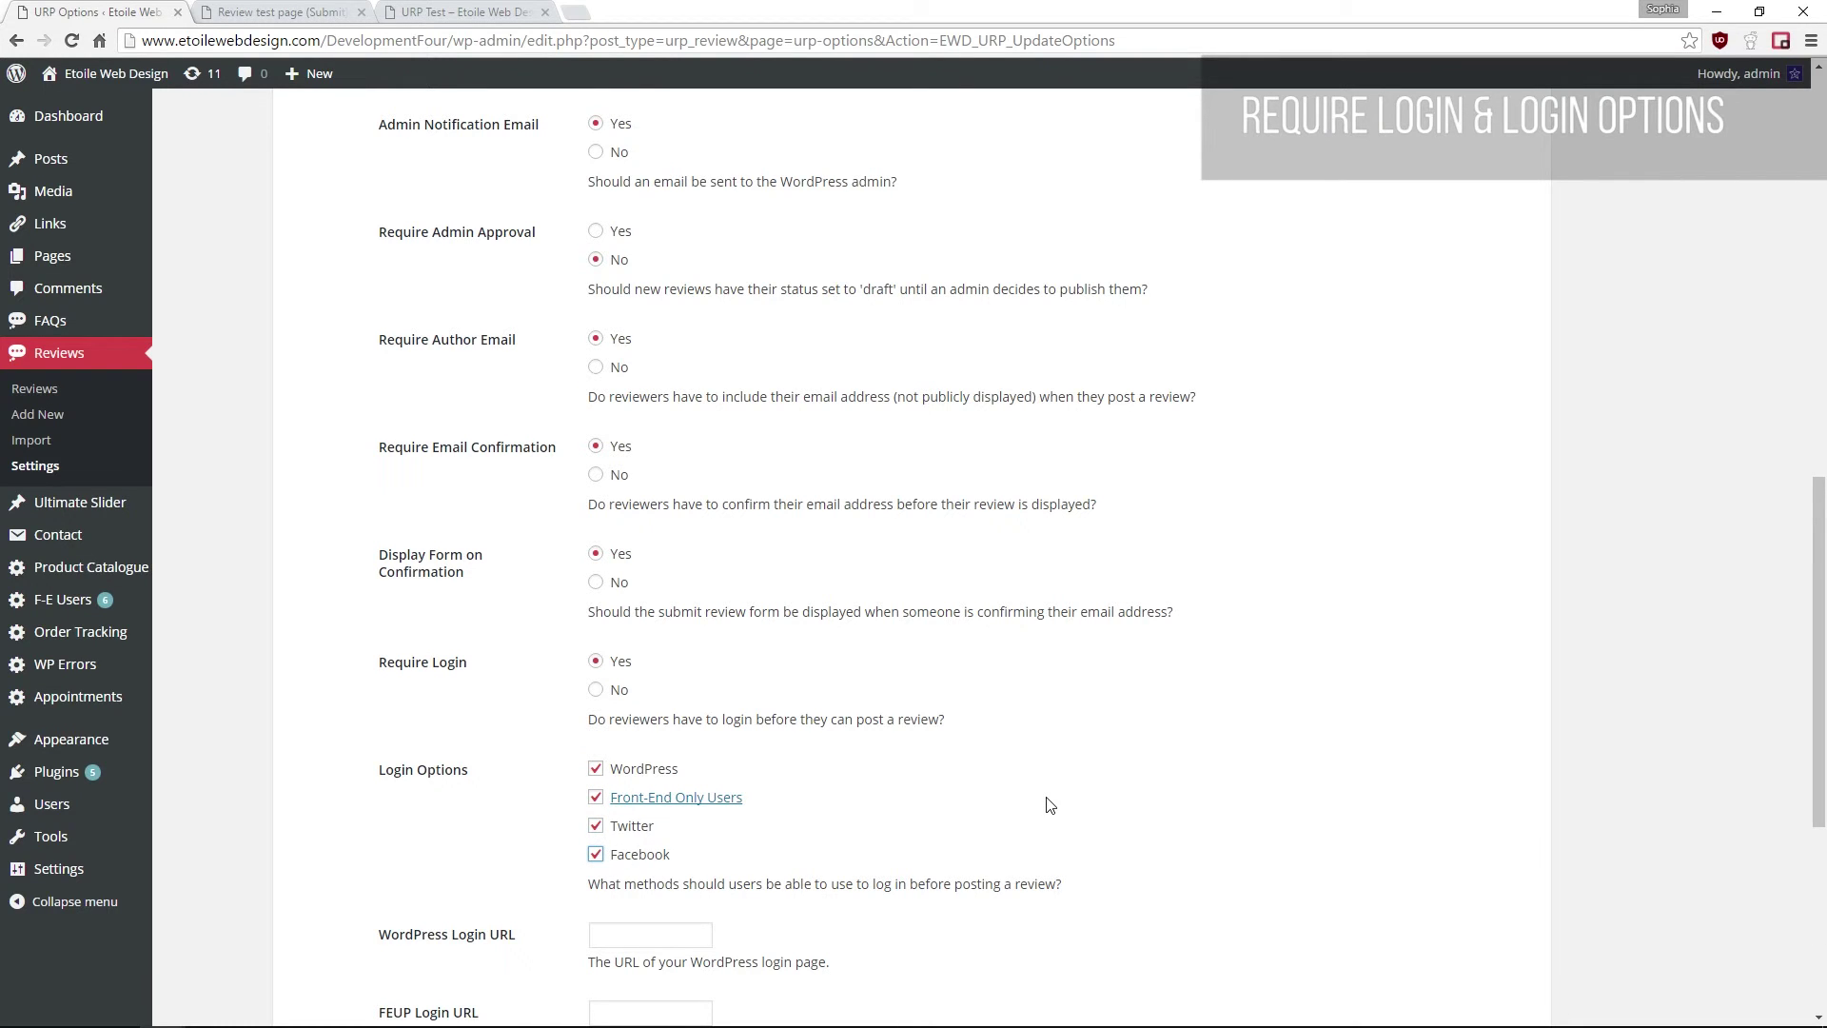
scroll(1050, 805, down, 2)
scroll(1050, 805, down, 1)
scroll(1050, 805, down, 1)
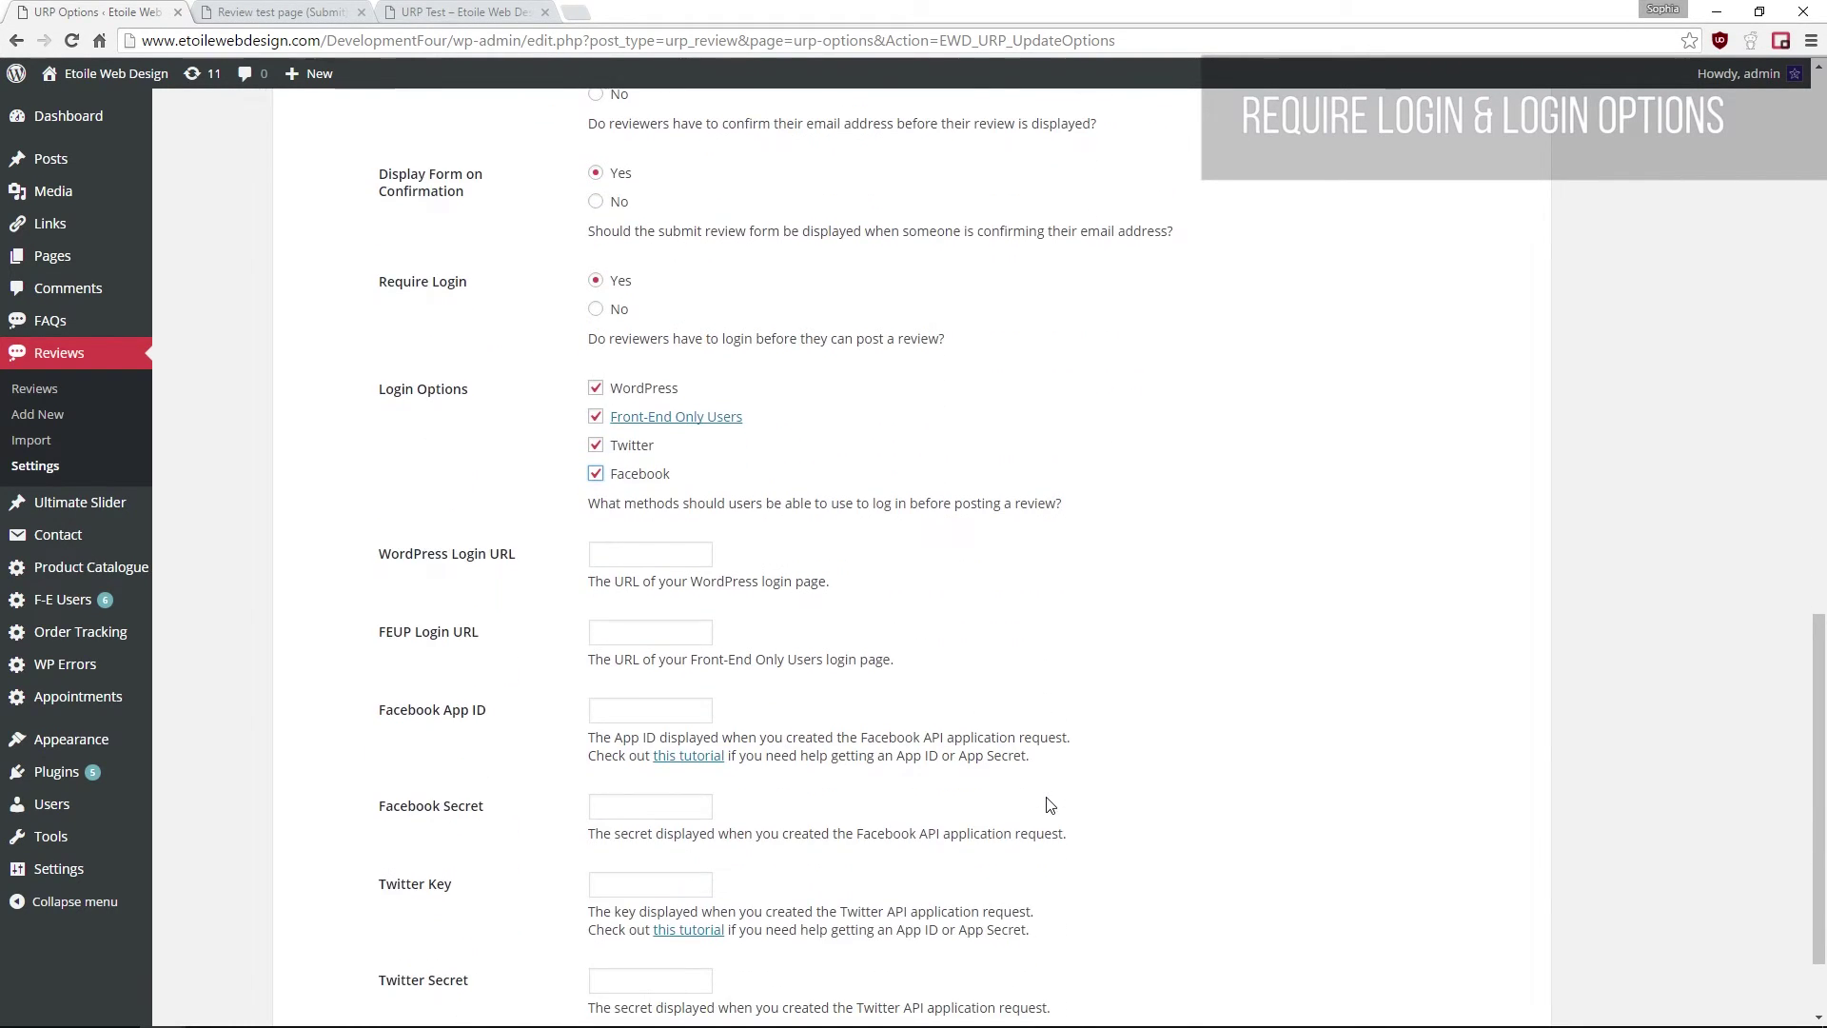
scroll(1049, 805, down, 1)
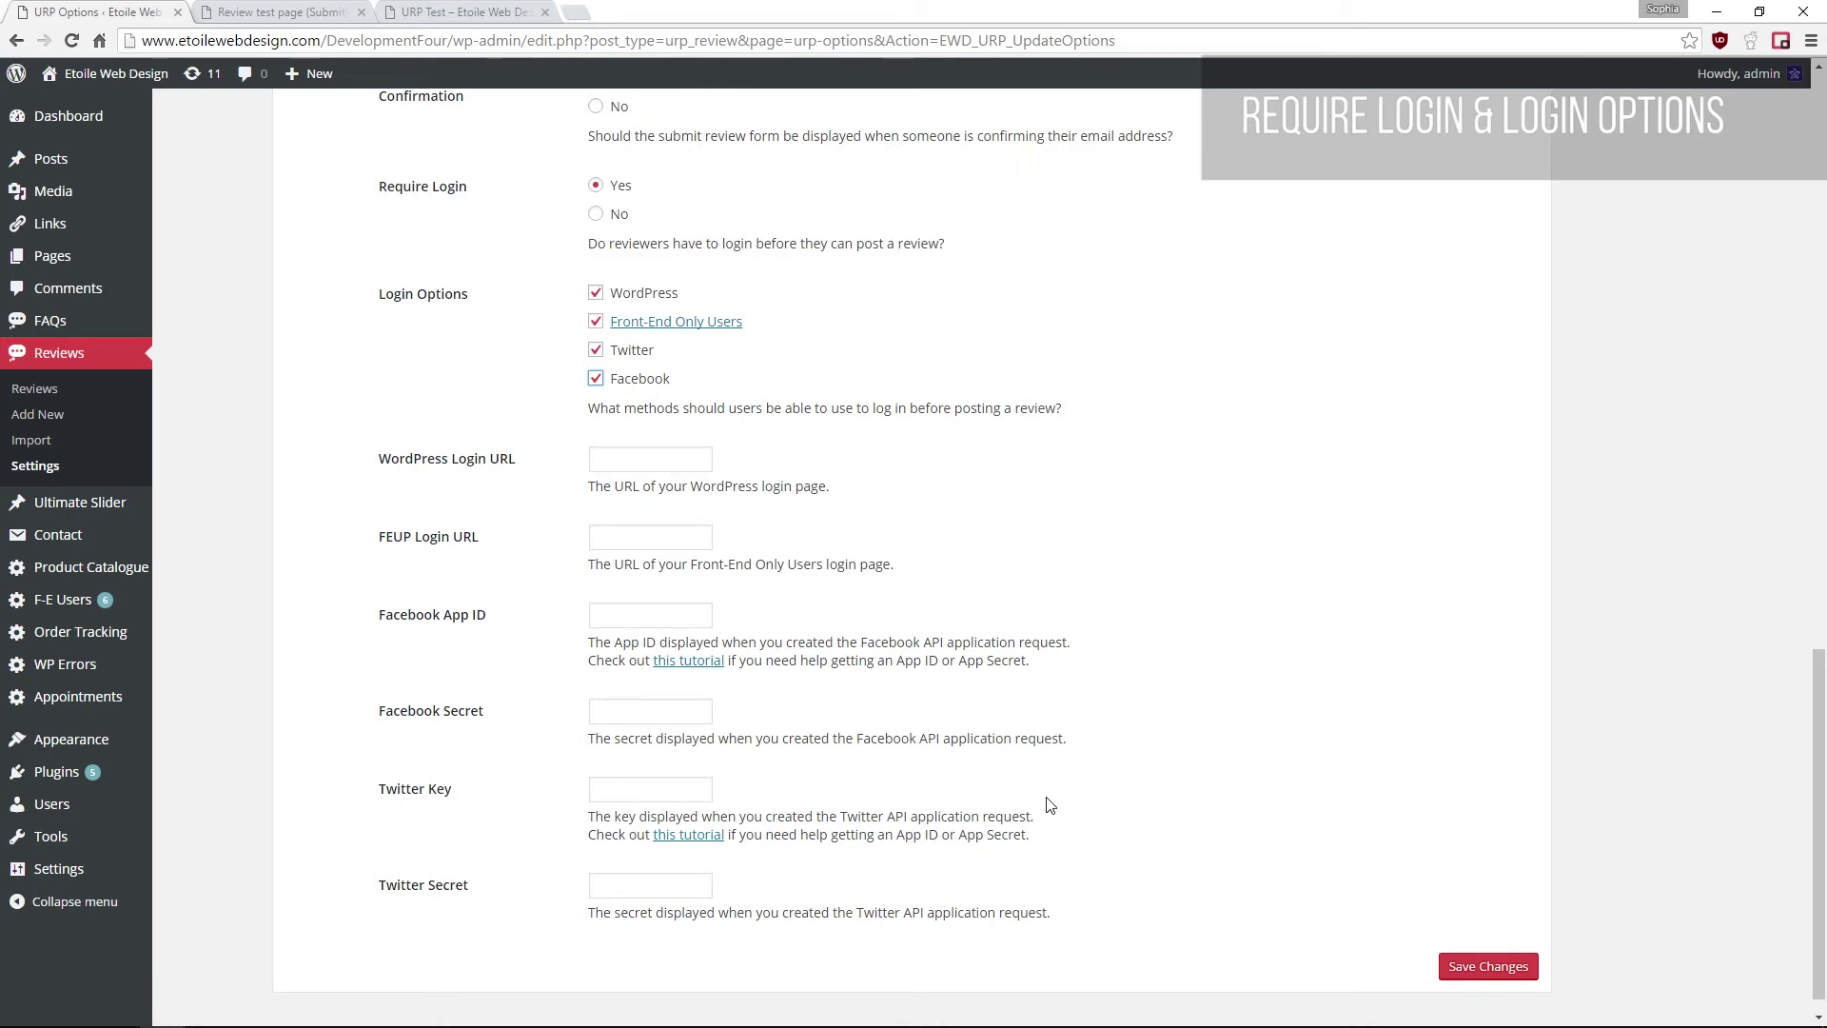